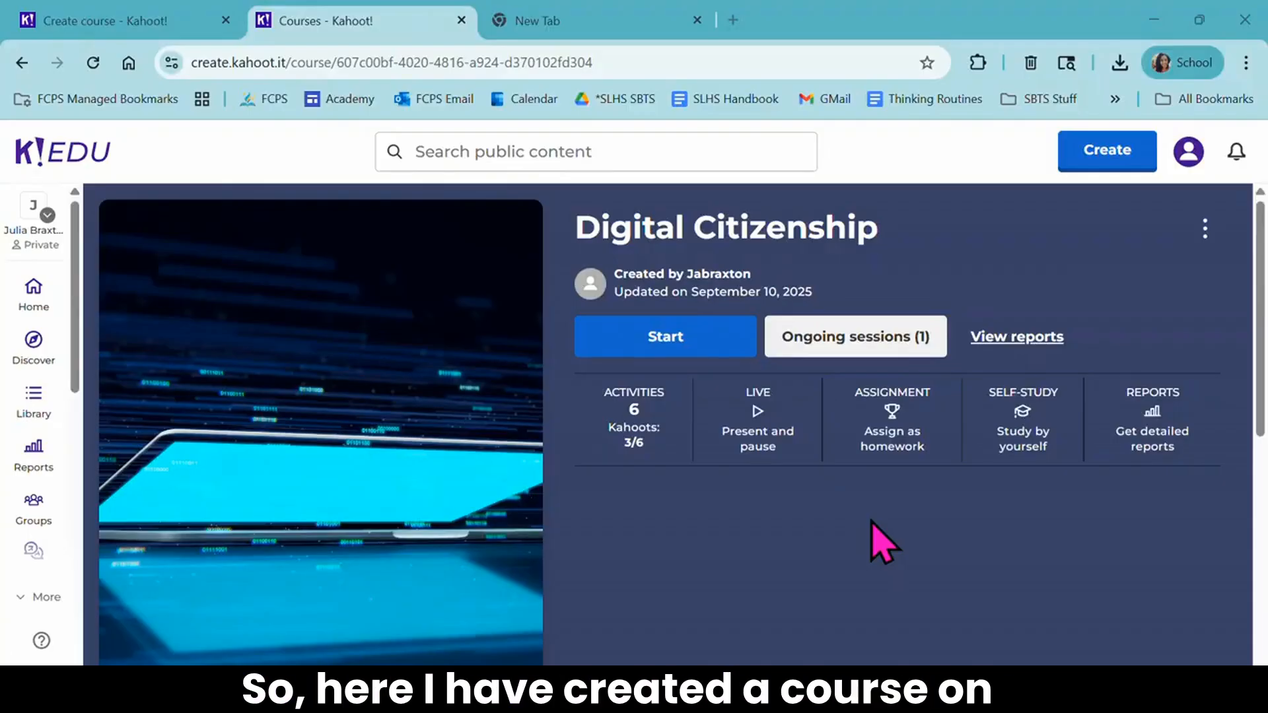
# - Examine the Digital Citizenship course page, including its activity list and the preview of the first story
pyautogui.scroll(-10, 872, 522)
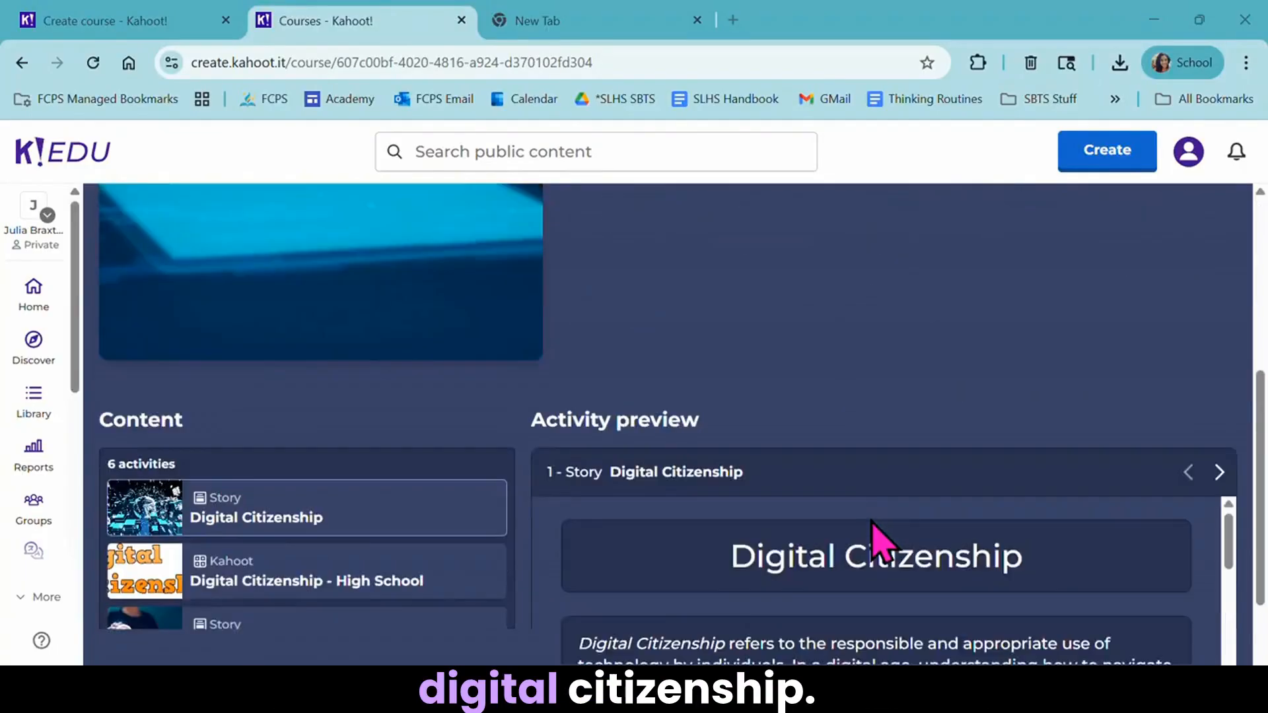
pyautogui.scroll(-5, 885, 531)
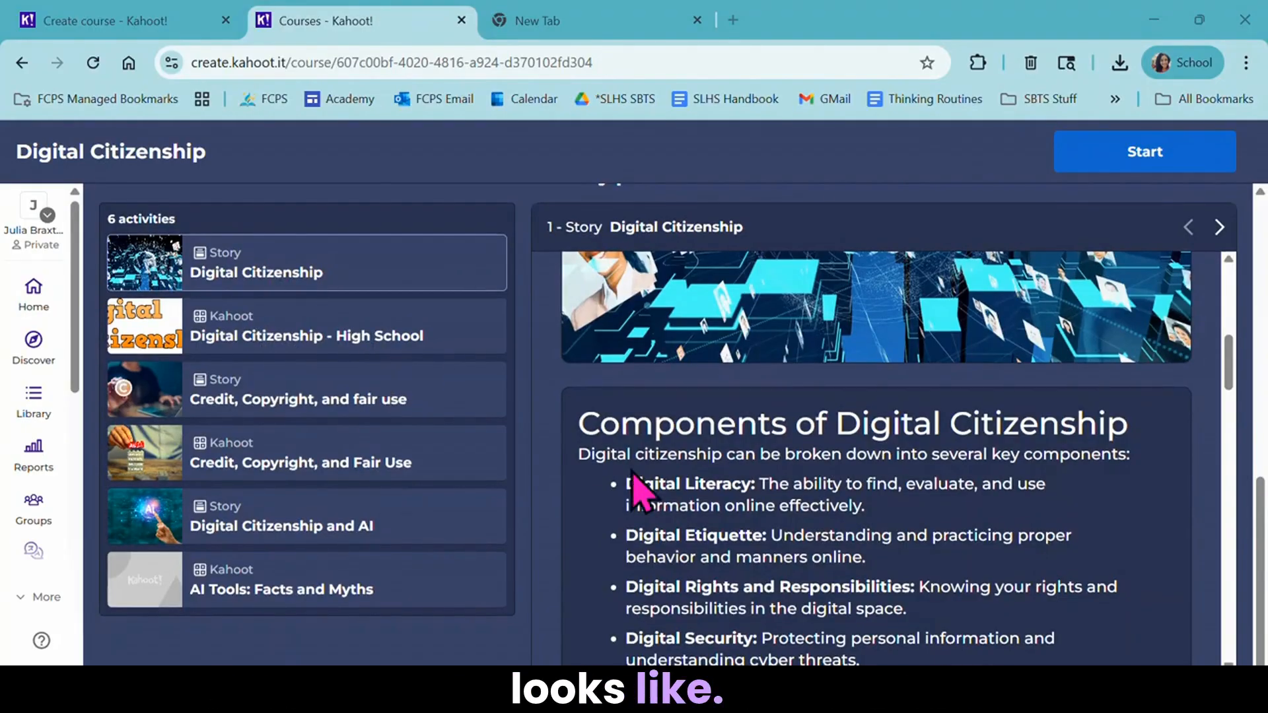
pyautogui.scroll(-5, 631, 479)
pyautogui.scroll(20, 630, 470)
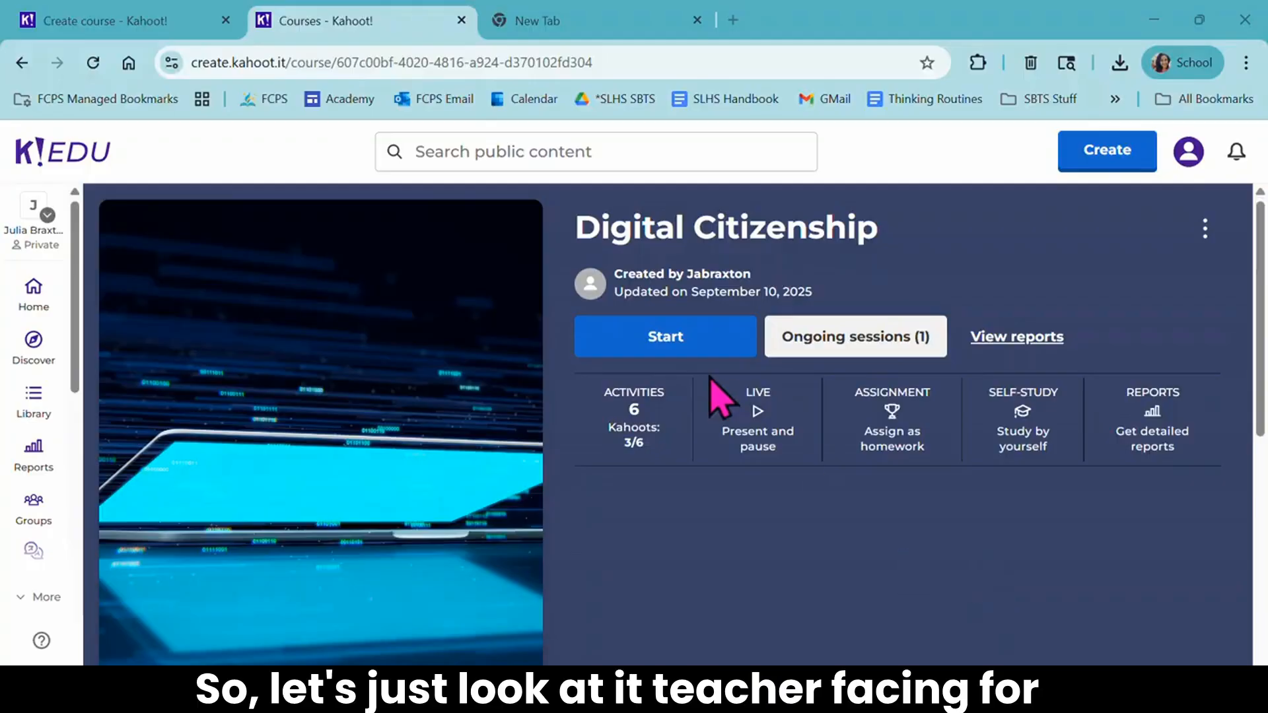
pyautogui.click(680, 344)
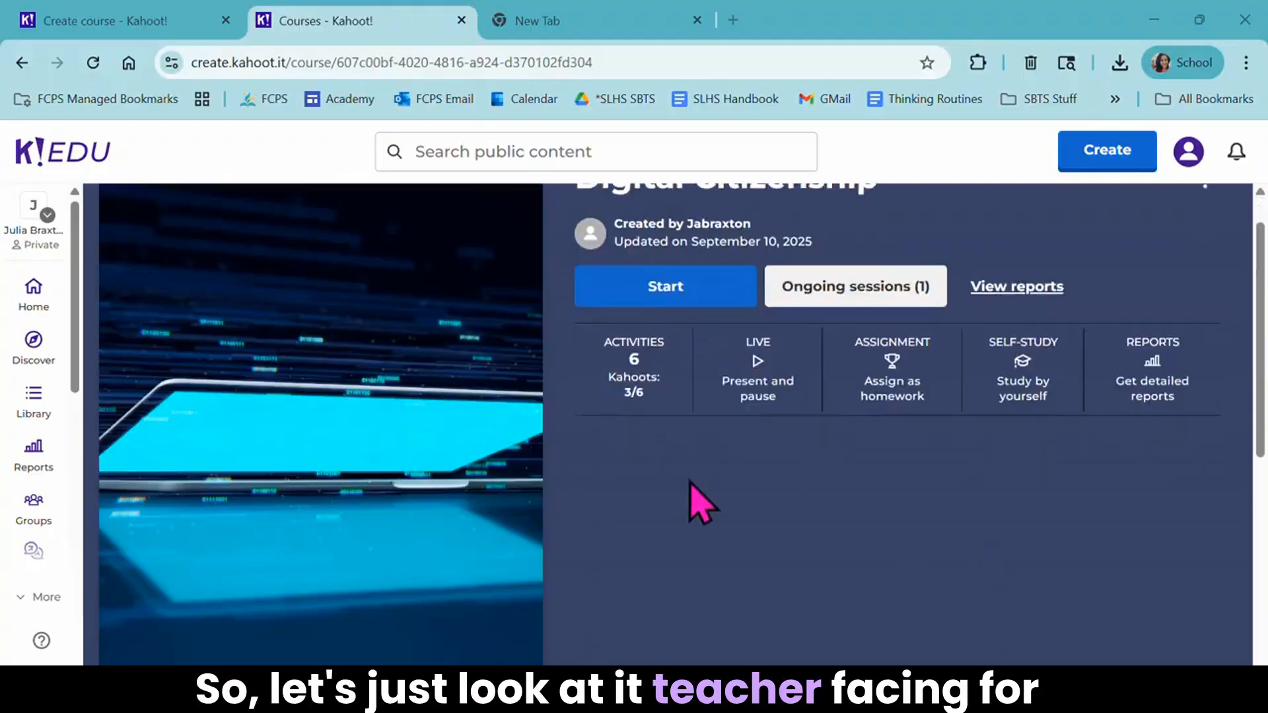
pyautogui.scroll(-3, 693, 495)
pyautogui.scroll(-5, 697, 506)
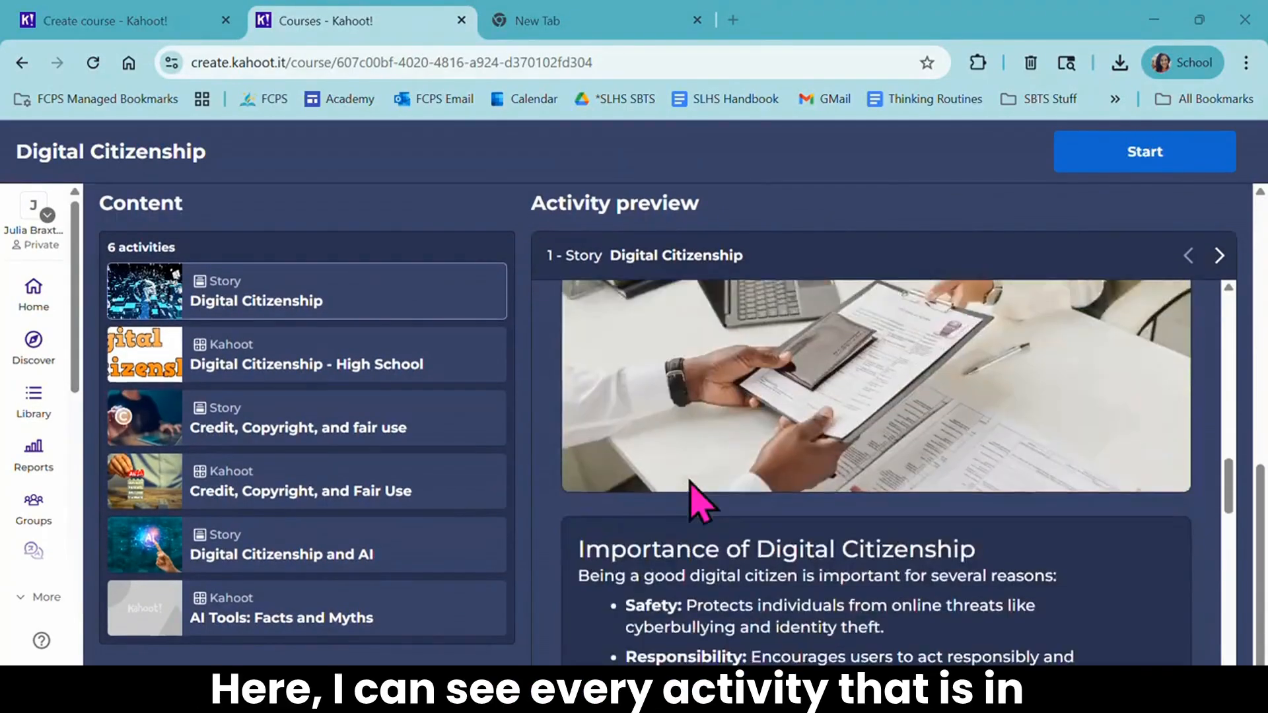
pyautogui.scroll(3, 447, 330)
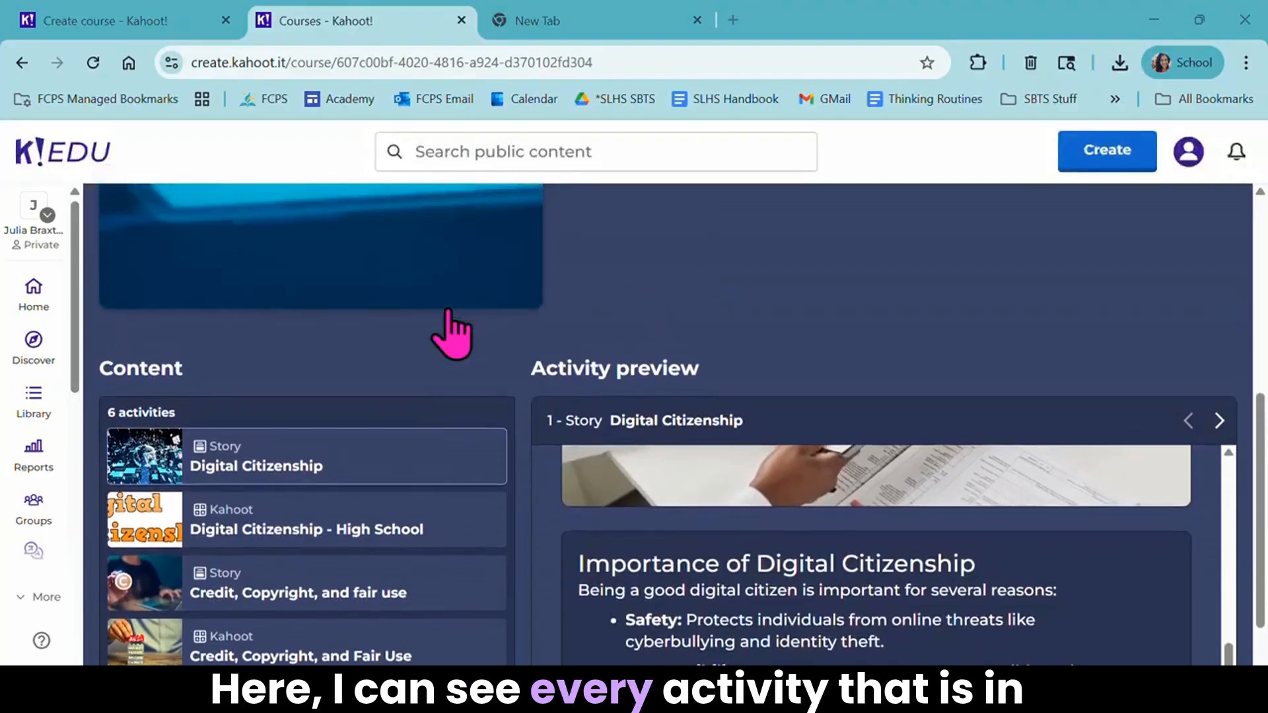
pyautogui.scroll(-4, 447, 331)
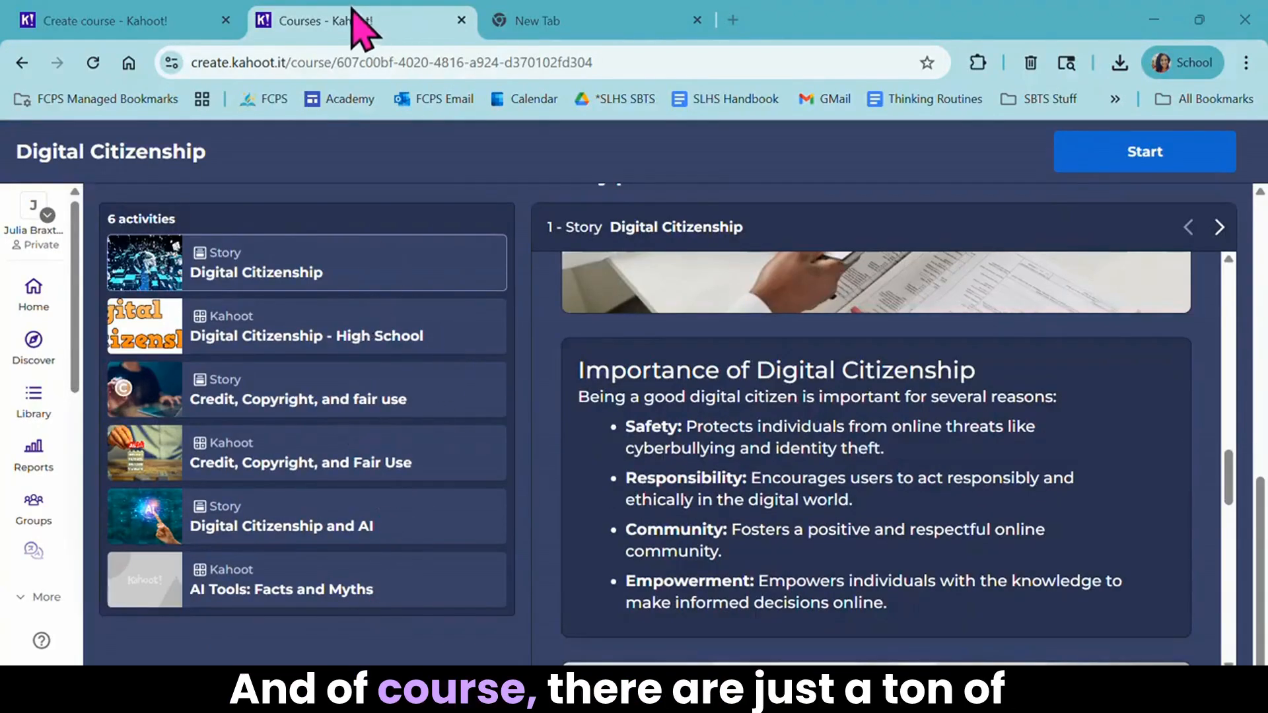
pyautogui.scroll(-10, 628, 337)
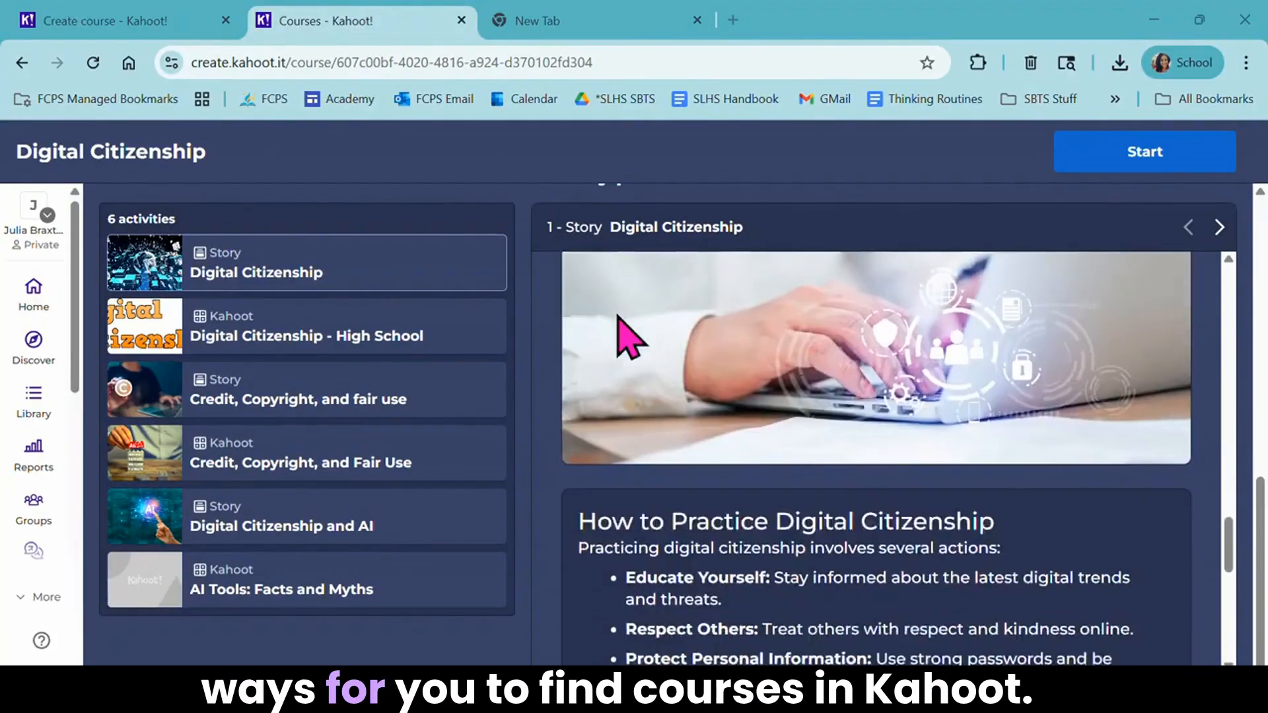
pyautogui.scroll(15, 628, 337)
pyautogui.scroll(8, 618, 317)
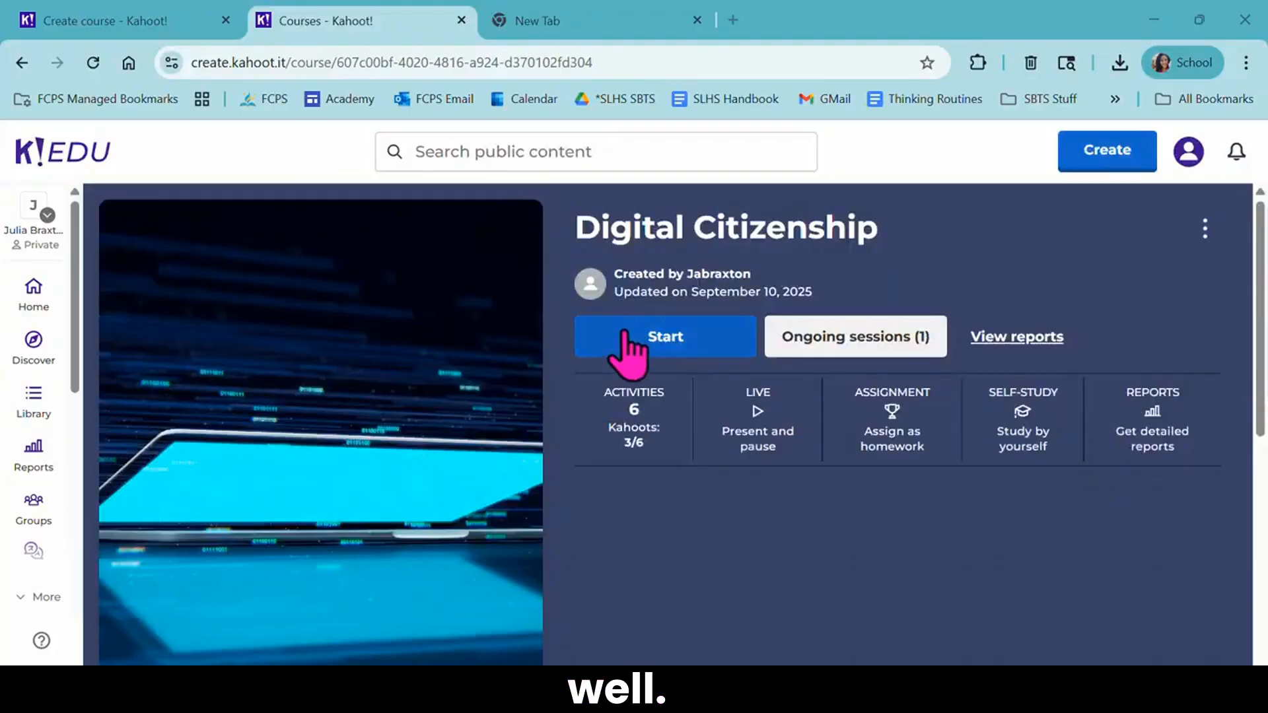
# - Start the Digital Citizenship course in Self-study mode and join it with a first name as the nickname
pyautogui.click(632, 350)
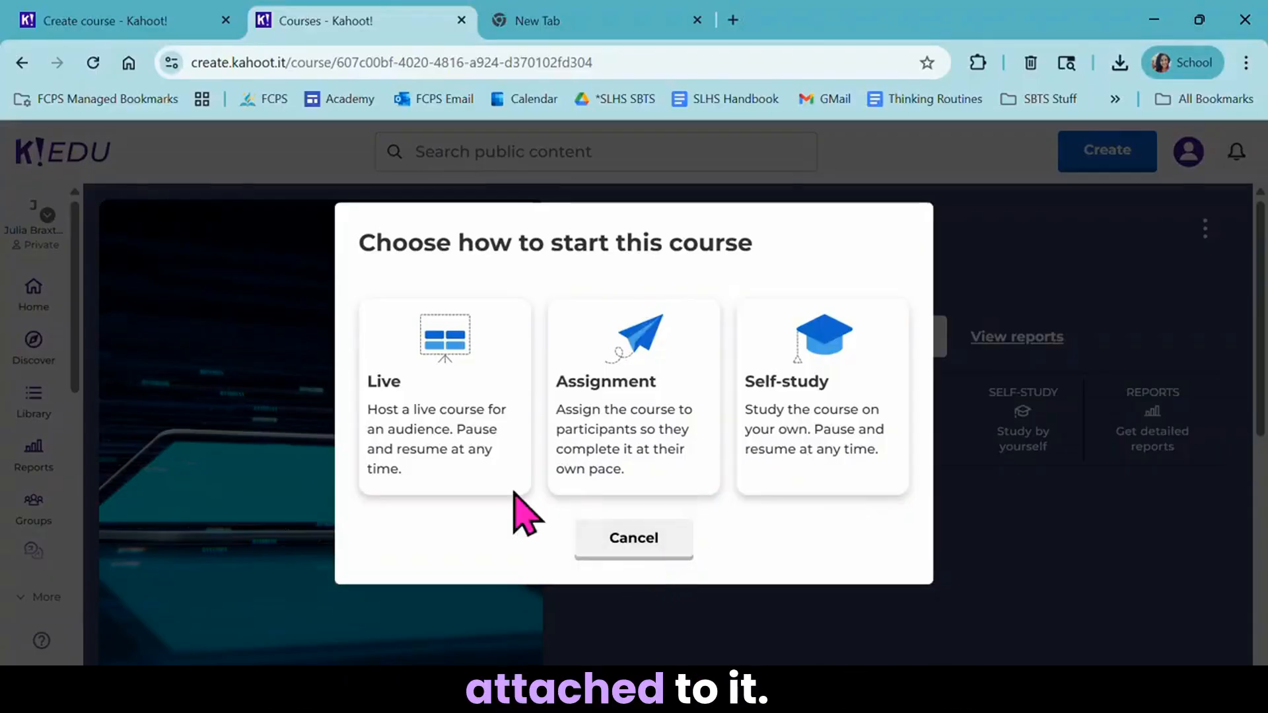
pyautogui.click(818, 439)
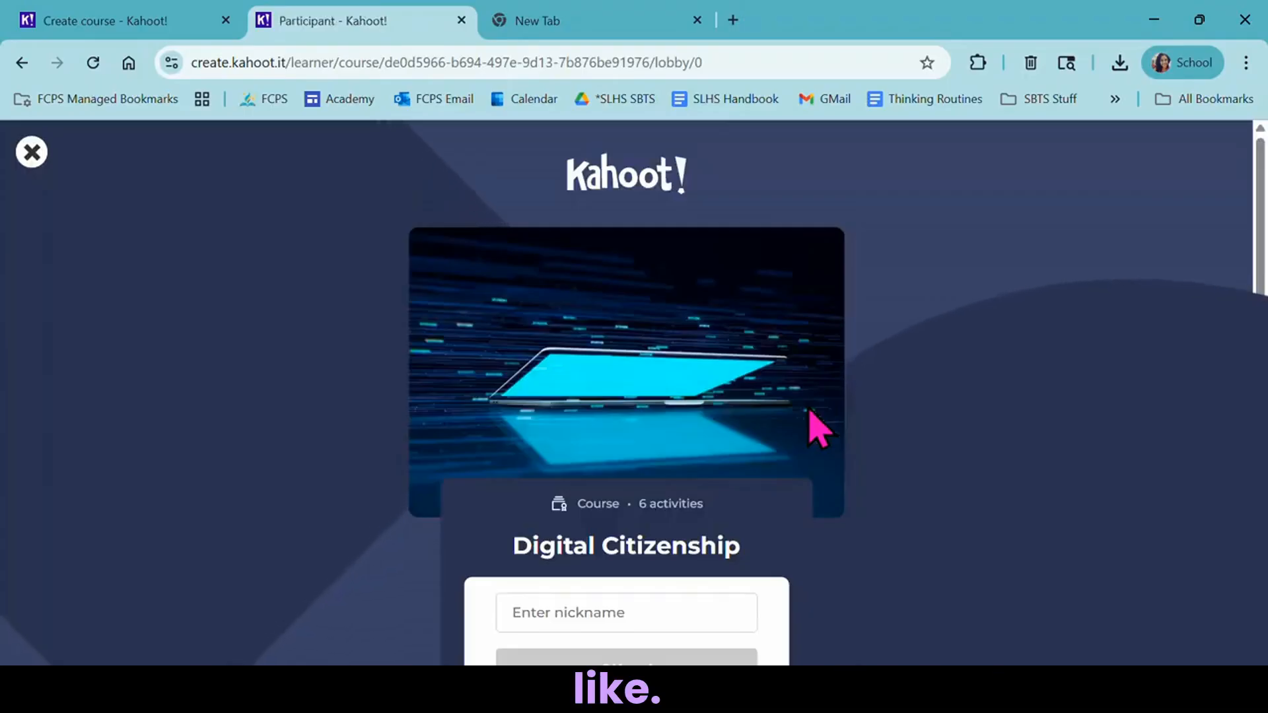
pyautogui.scroll(-1, 819, 429)
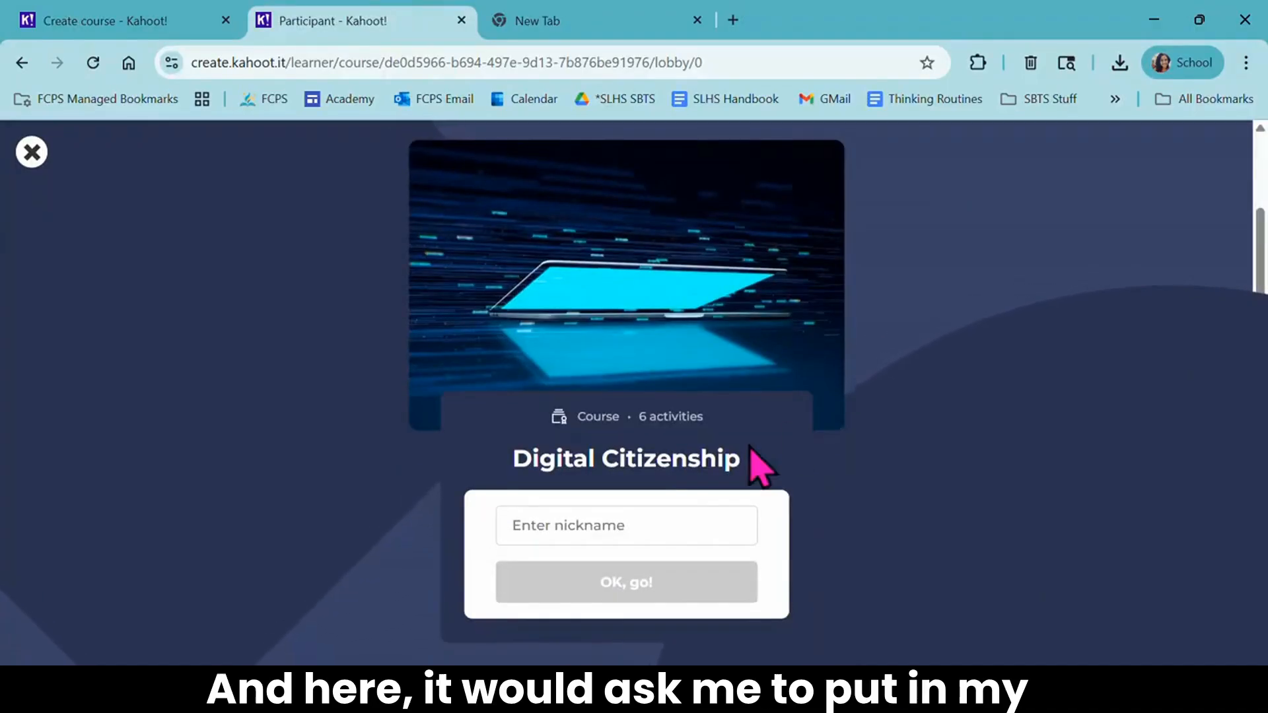
pyautogui.click(622, 517)
pyautogui.write('Julia')
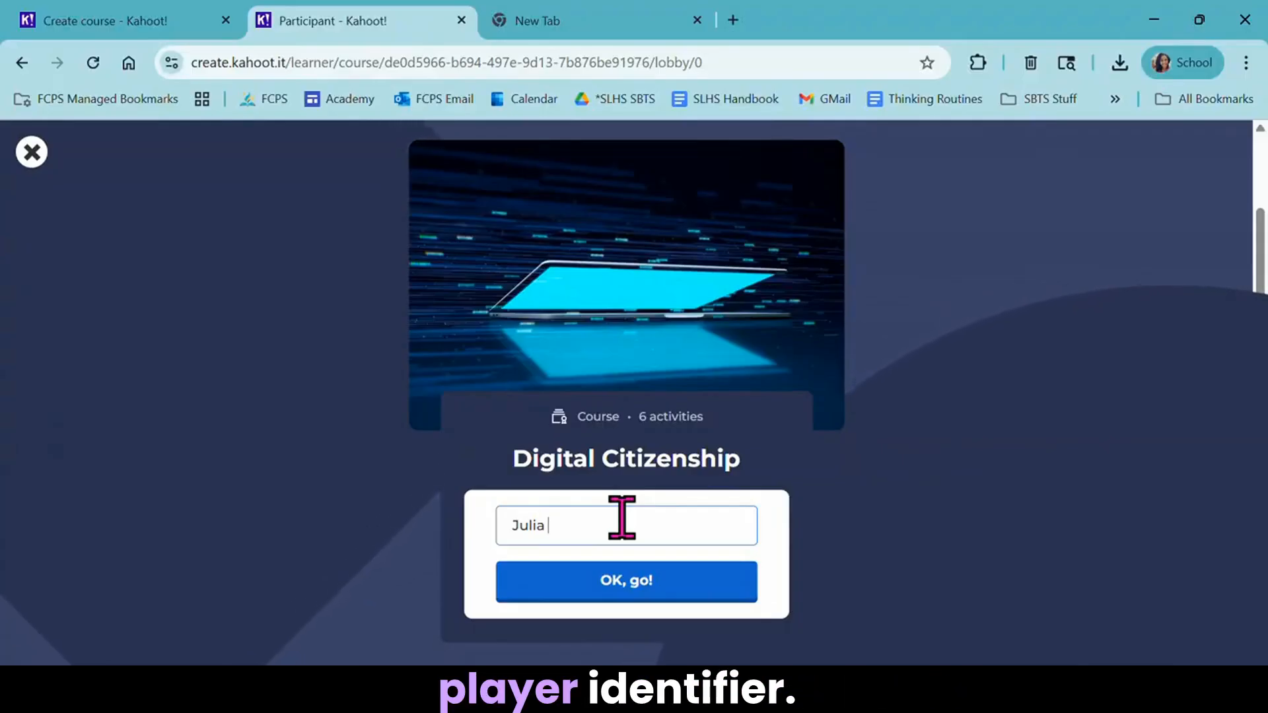
pyautogui.click(662, 581)
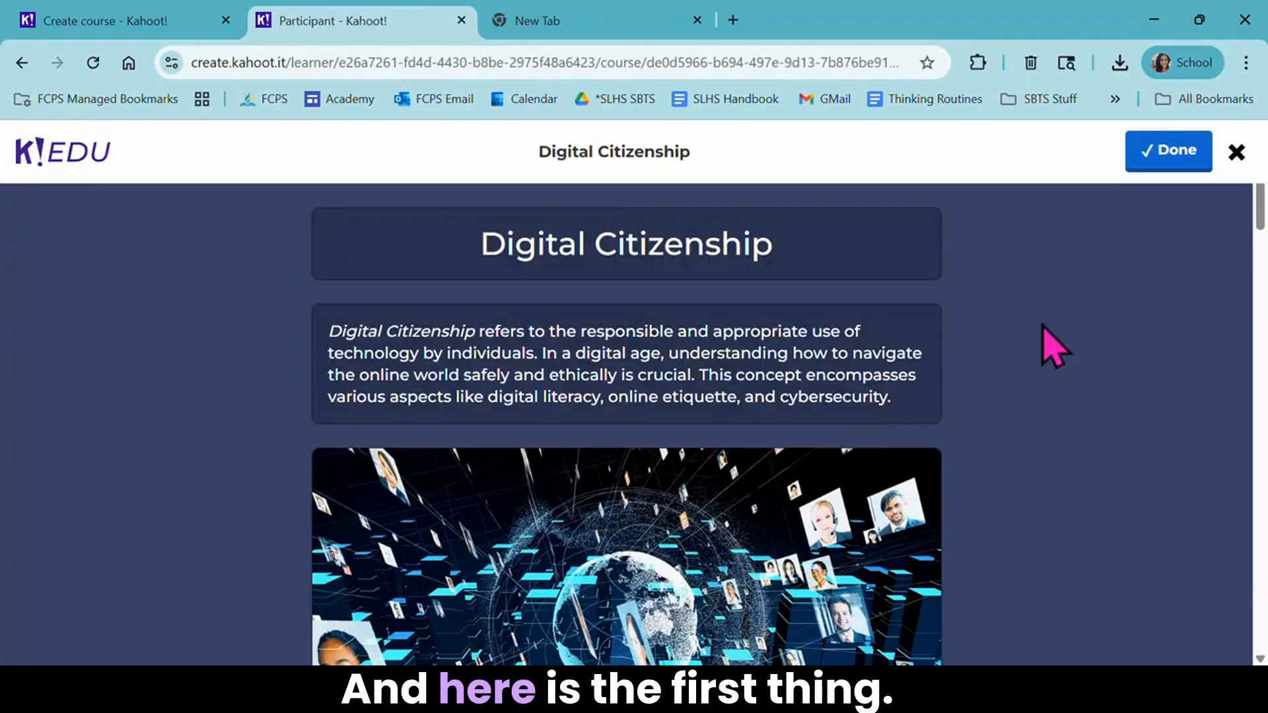
# - Read through the Digital Citizenship story as a participant, down to the knowledge-check question at its end
pyautogui.scroll(-10, 1055, 346)
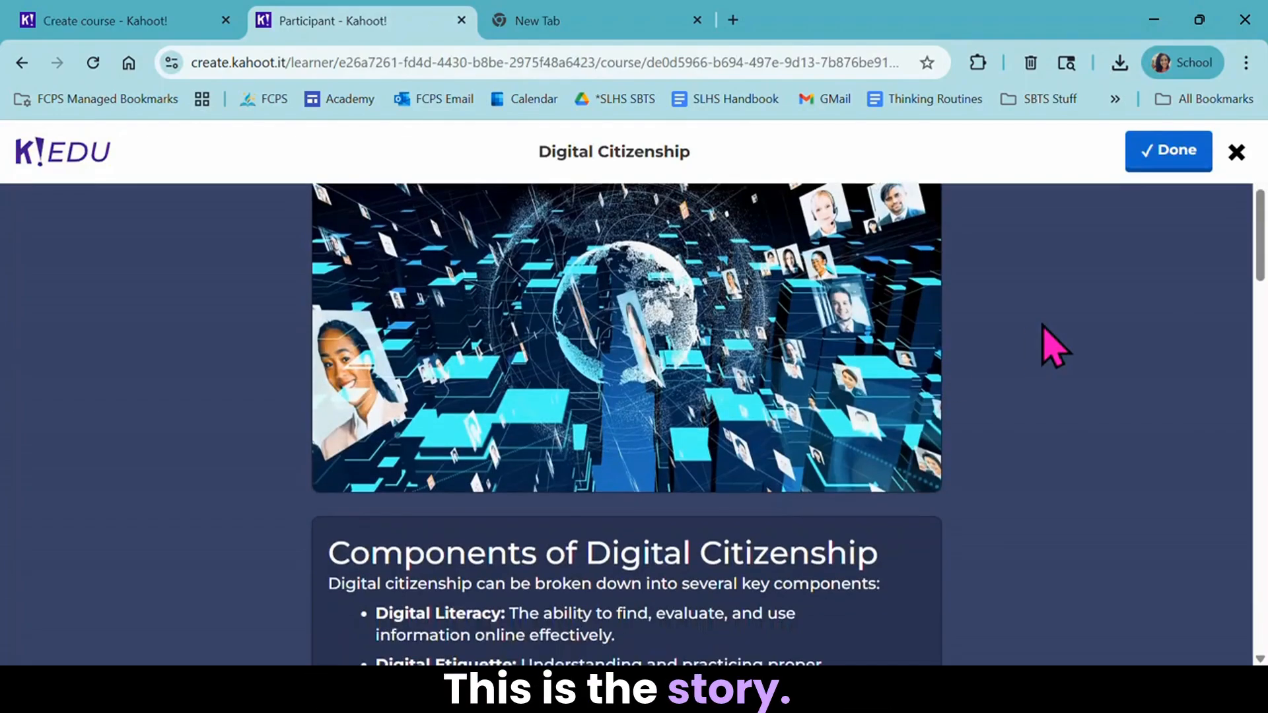
pyautogui.scroll(-15, 1055, 346)
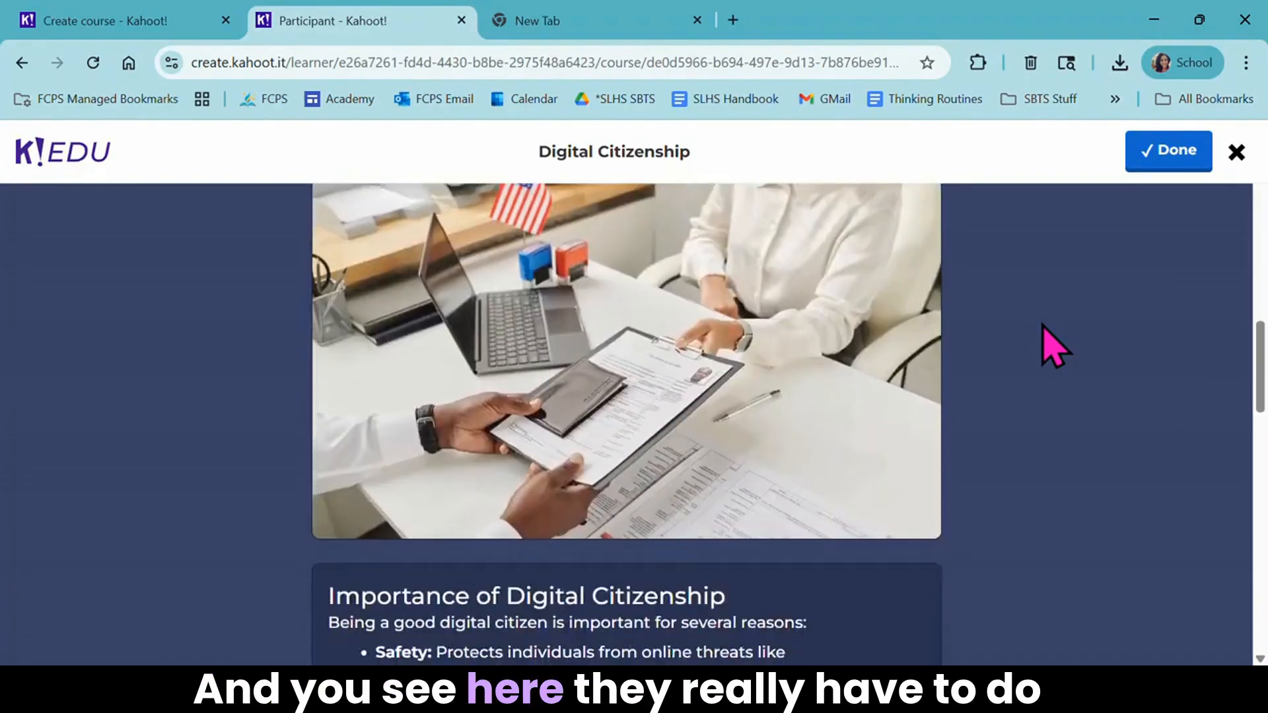
pyautogui.scroll(-1, 1055, 345)
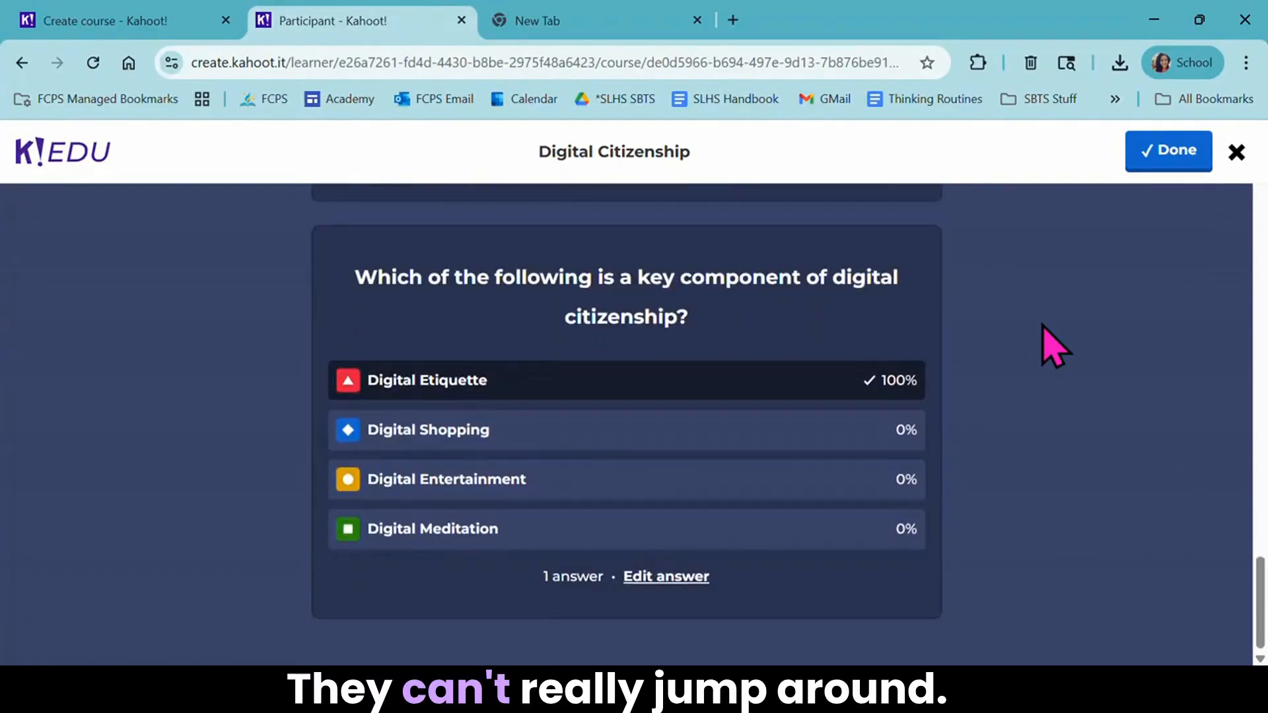
pyautogui.scroll(10, 1054, 346)
pyautogui.scroll(-8, 1054, 345)
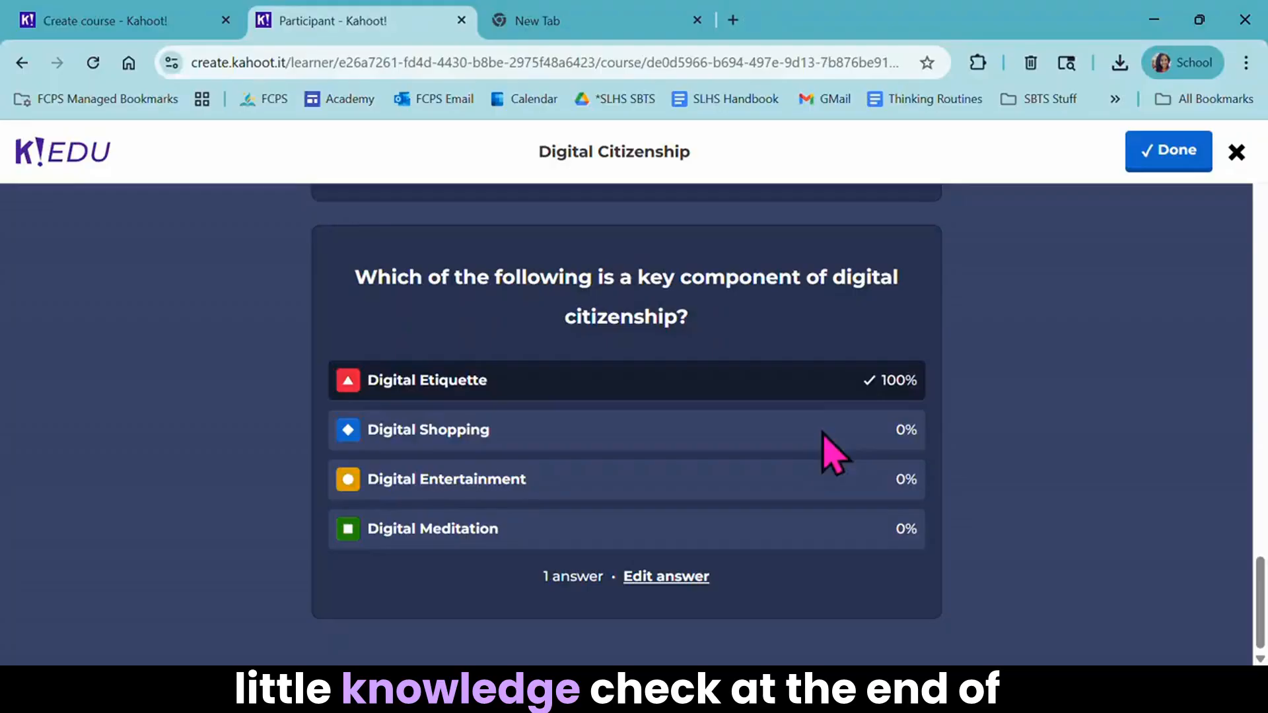
pyautogui.scroll(15, 833, 454)
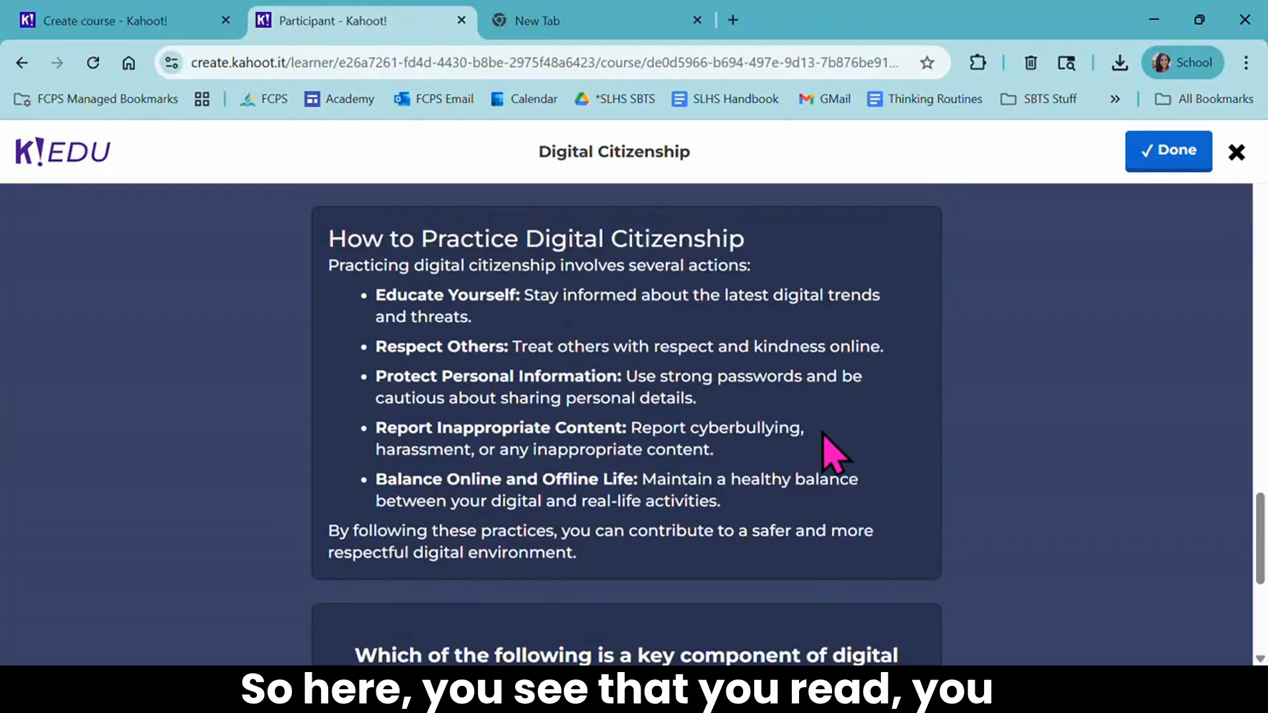
pyautogui.scroll(3, 825, 454)
pyautogui.scroll(-15, 821, 453)
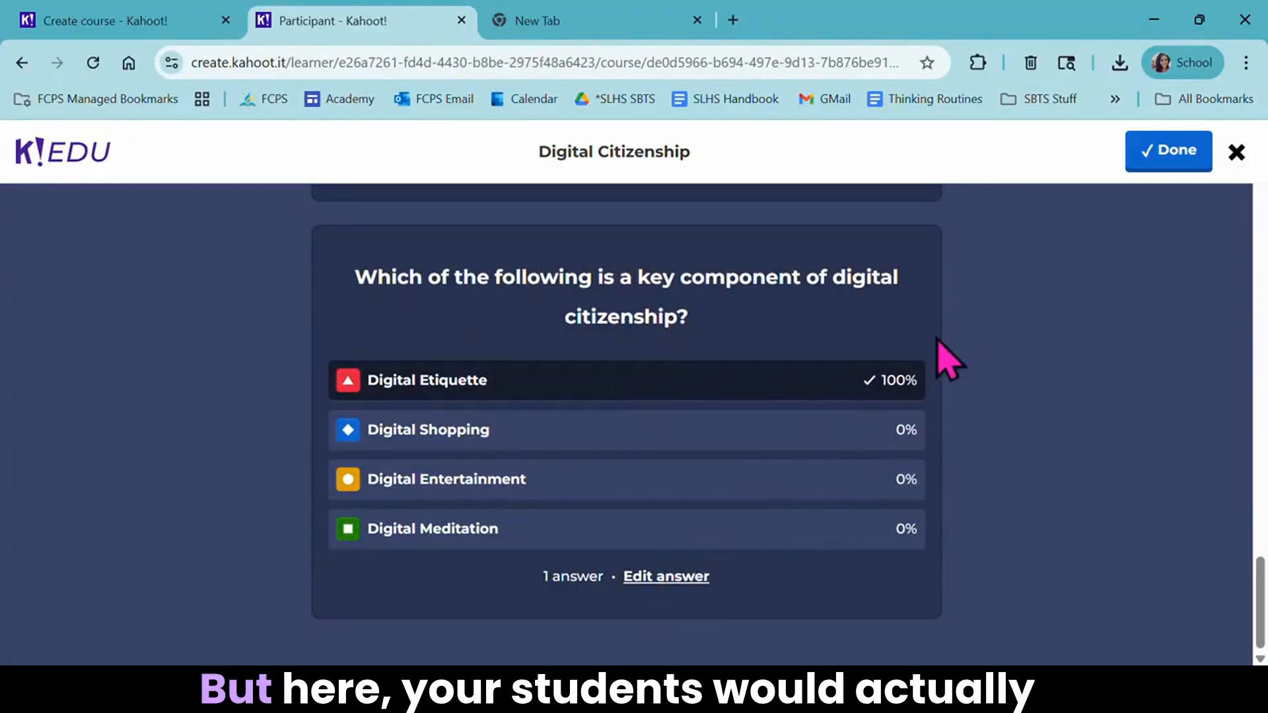
# - Mark the story as done and start the Digital Citizenship - High School kahoot, closing its browser tab once it loads
pyautogui.click(1157, 152)
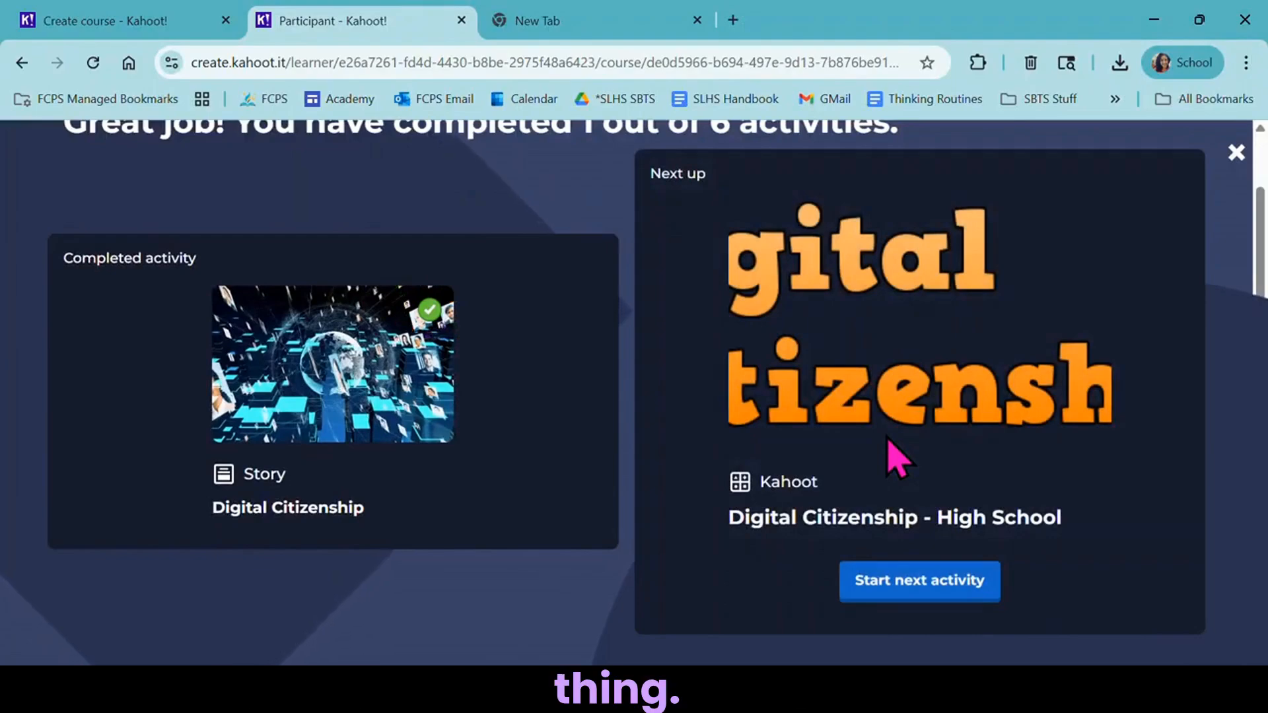
pyautogui.click(962, 595)
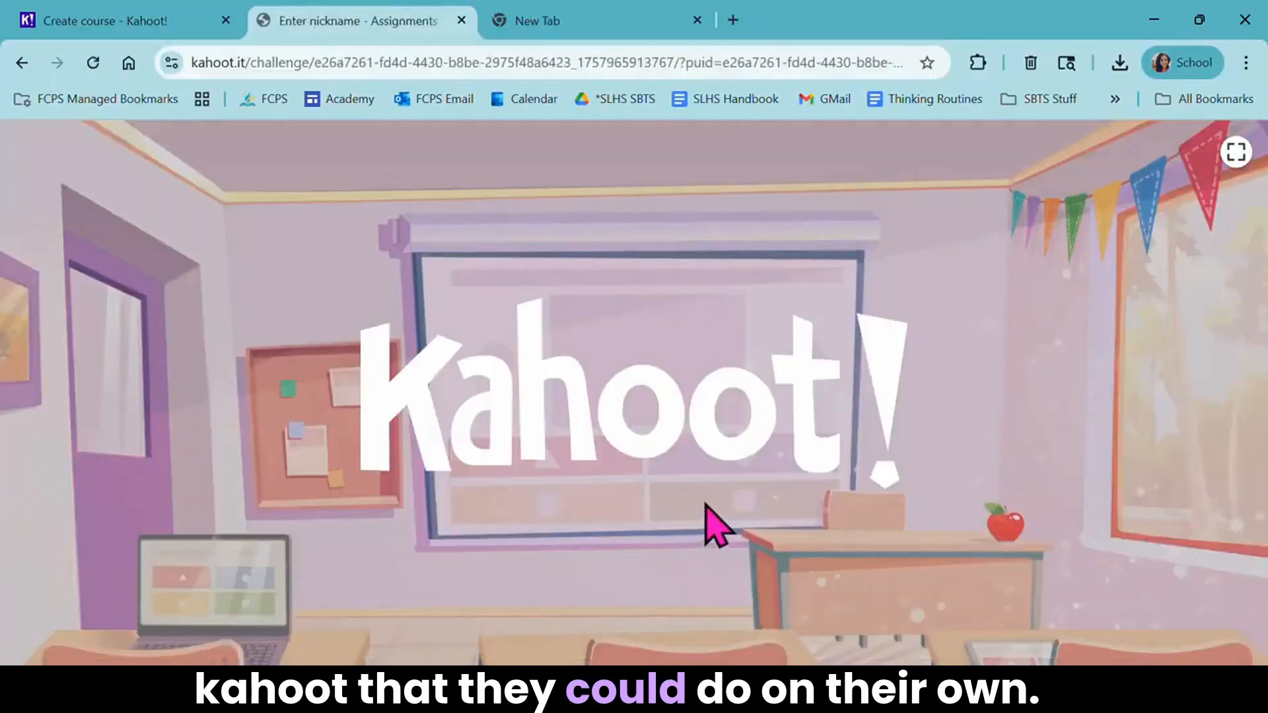
pyautogui.click(462, 20)
# - Leave the untitled course draft for the library and create a new course, dismissing the Creator guide
pyautogui.click(170, 13)
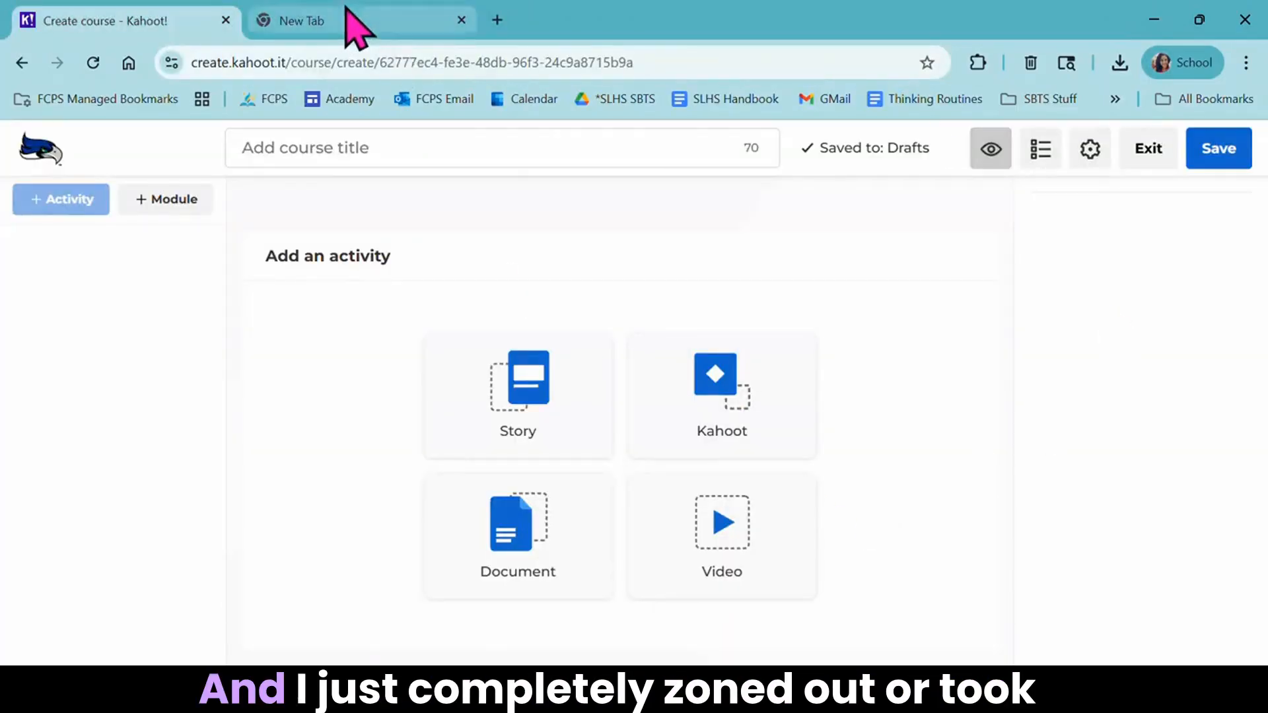
pyautogui.moveTo(346, 10)
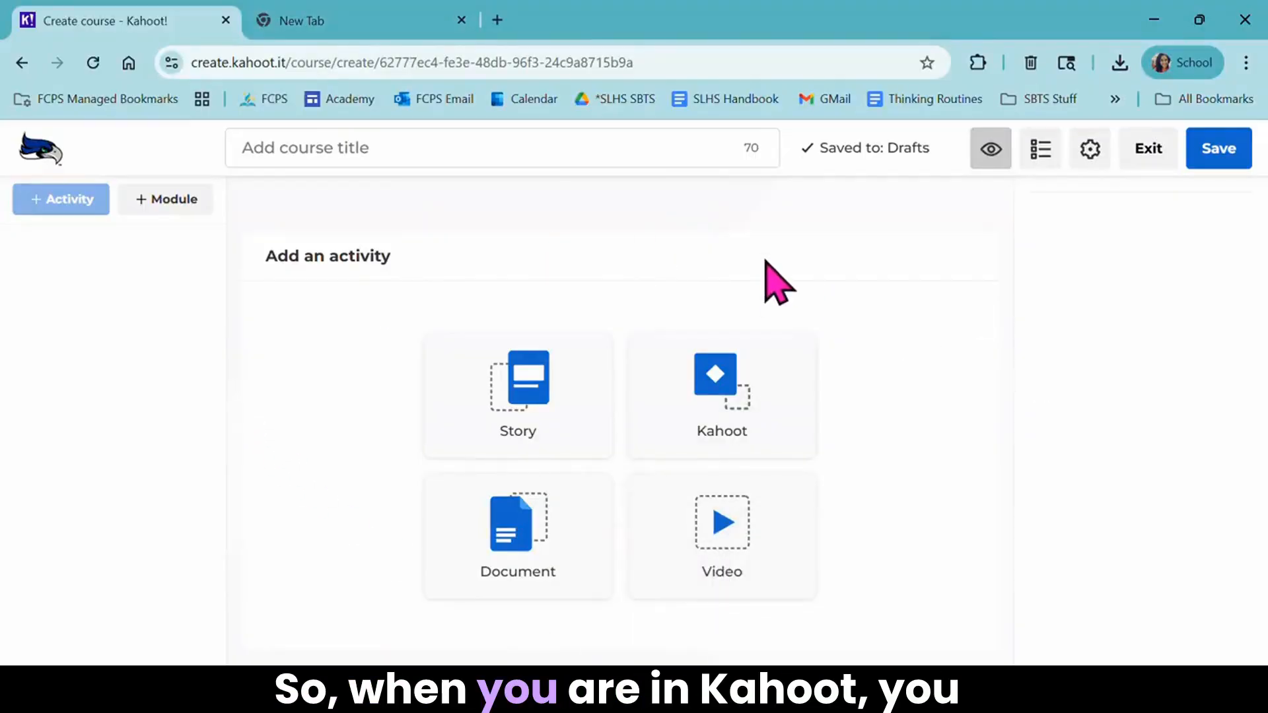
pyautogui.click(21, 62)
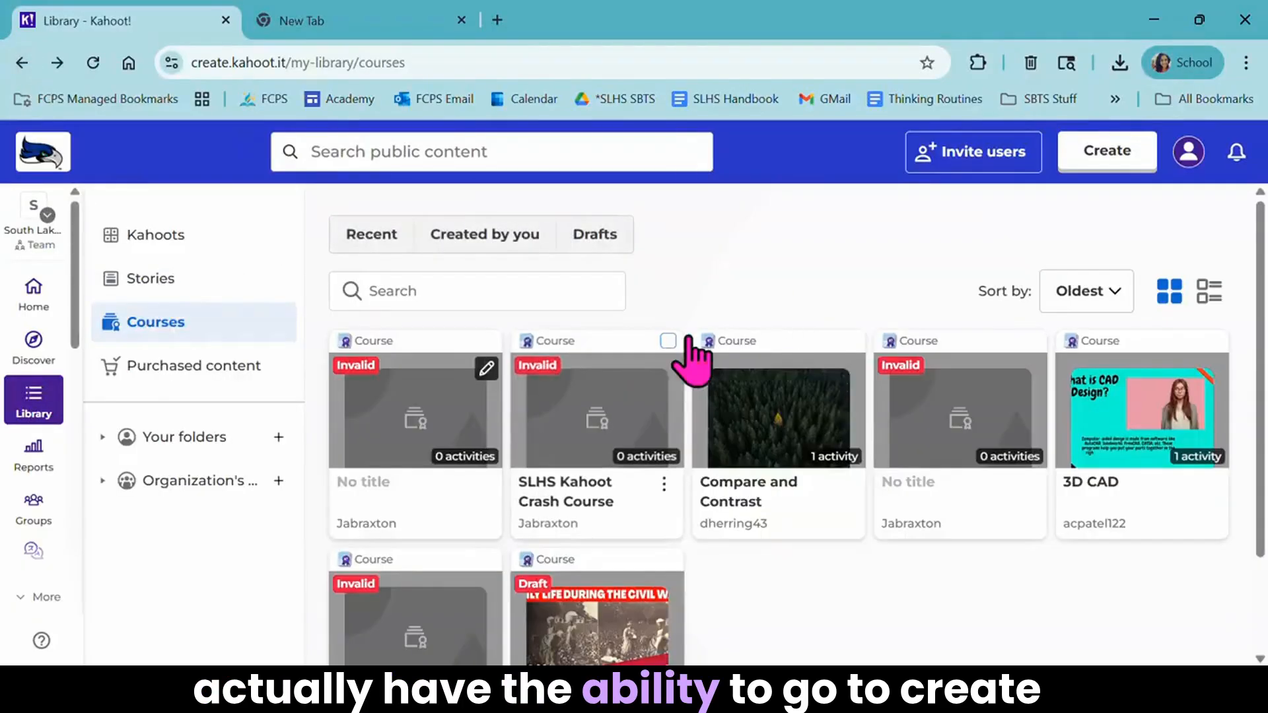
pyautogui.click(1099, 162)
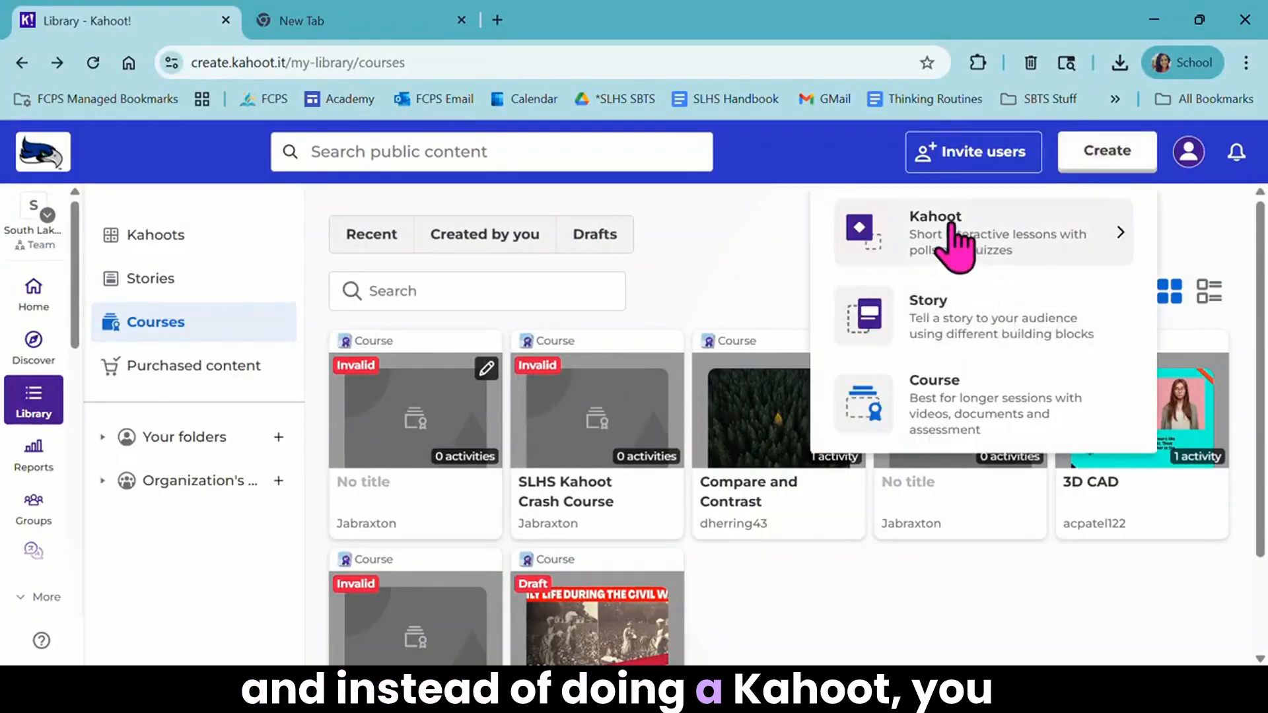
pyautogui.click(956, 403)
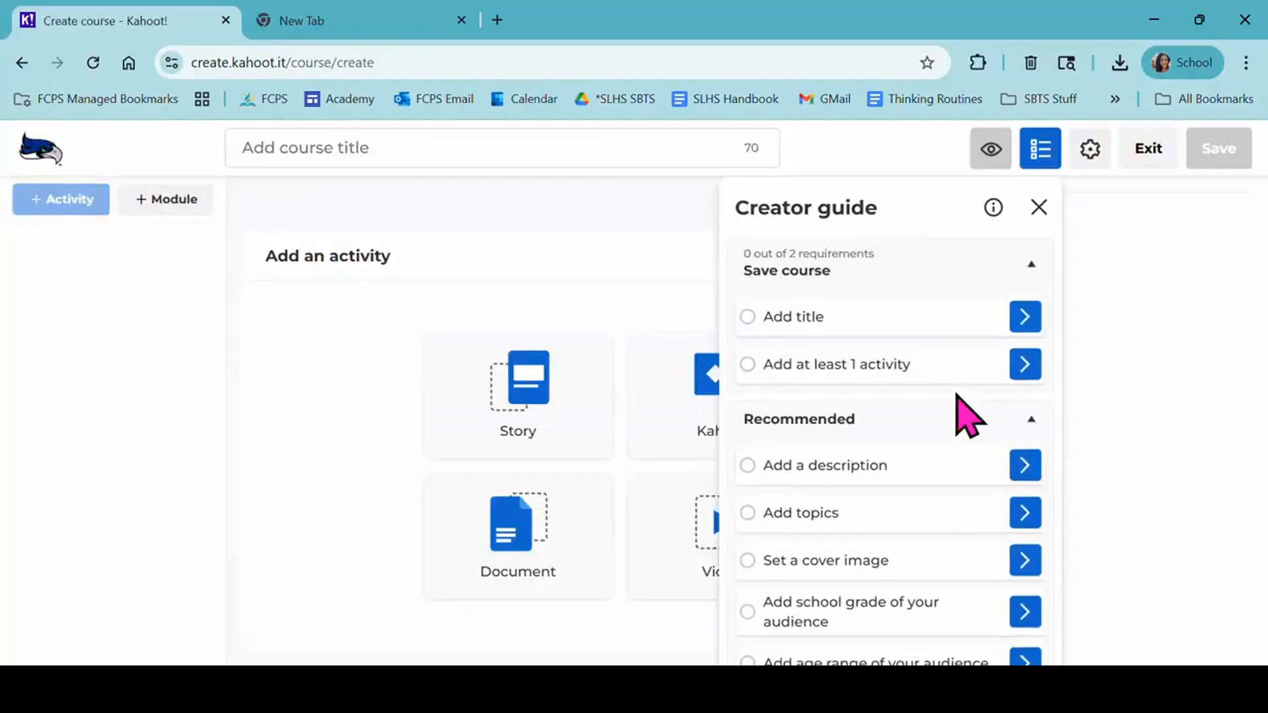
pyautogui.click(1038, 207)
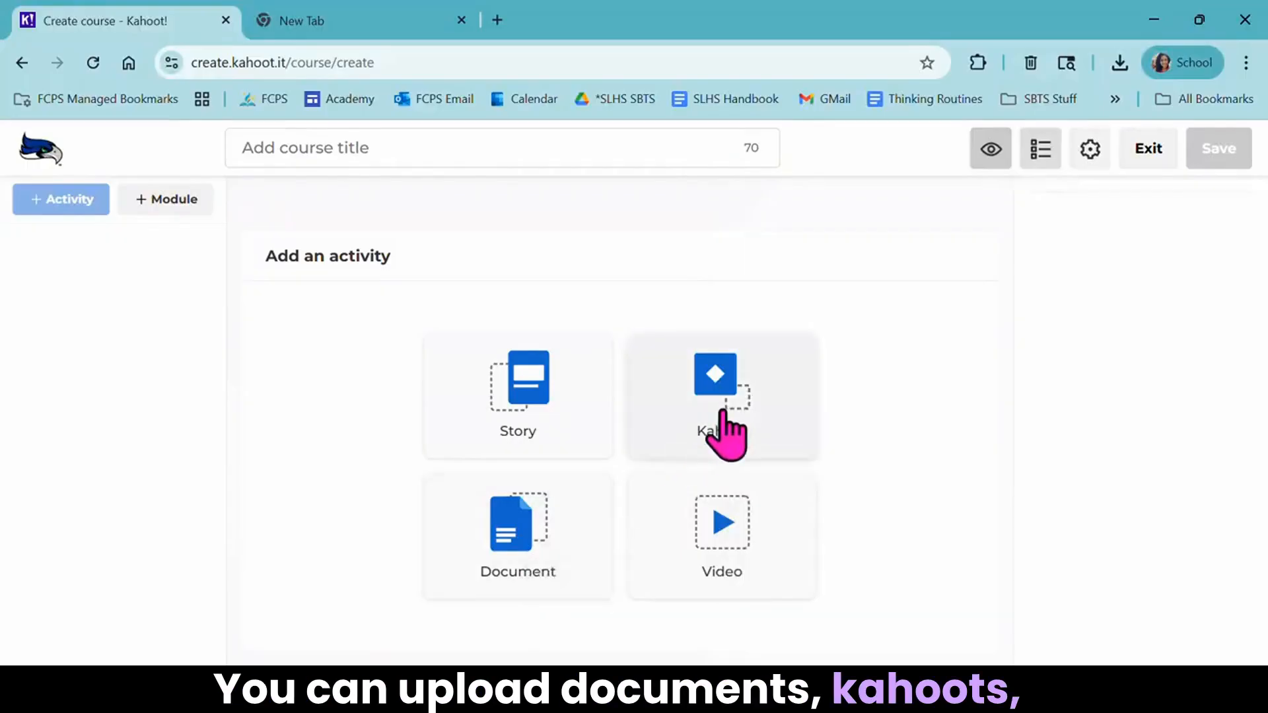
# - Begin adding a video activity to the new course with YouTube as the video provider
pyautogui.click(712, 553)
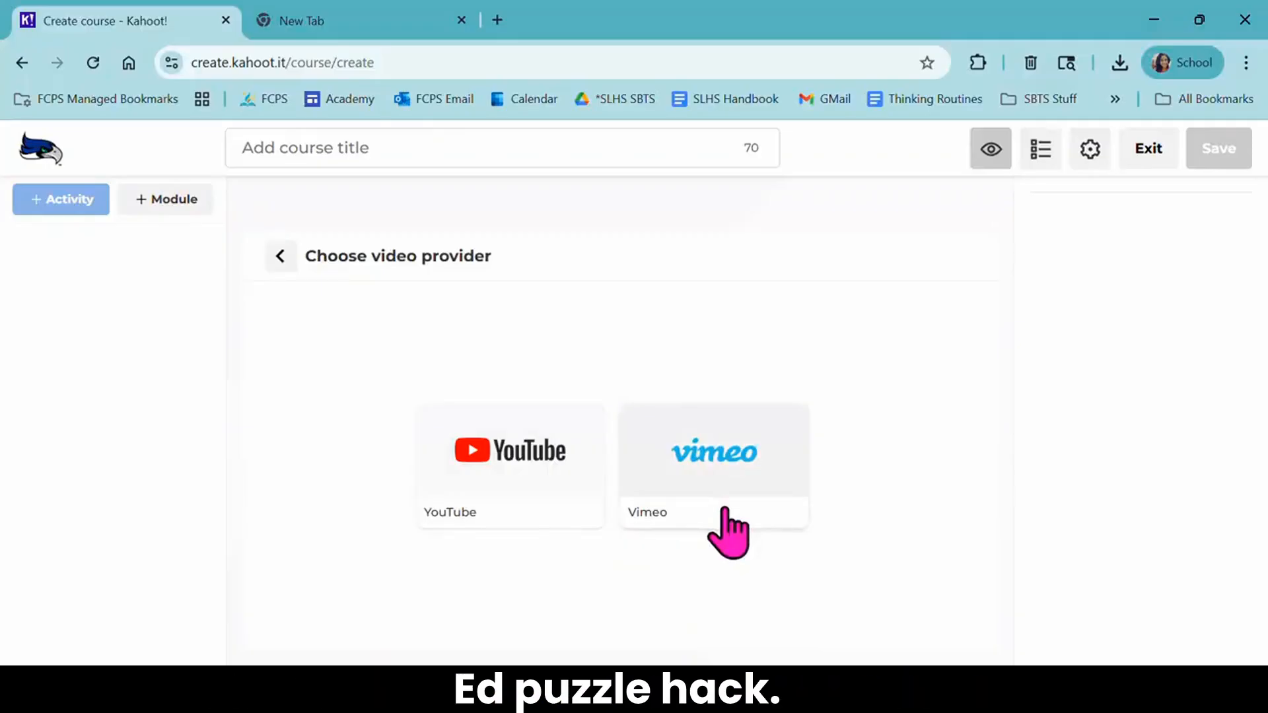
pyautogui.click(576, 461)
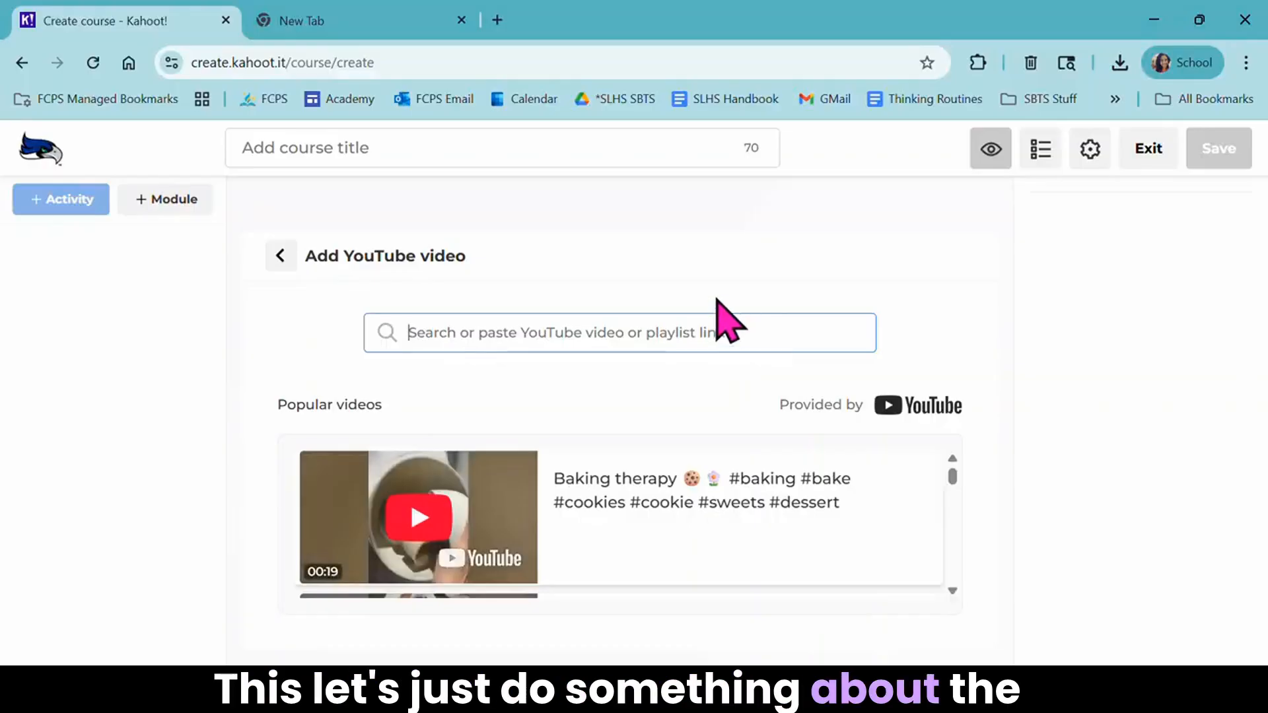
pyautogui.write('c')
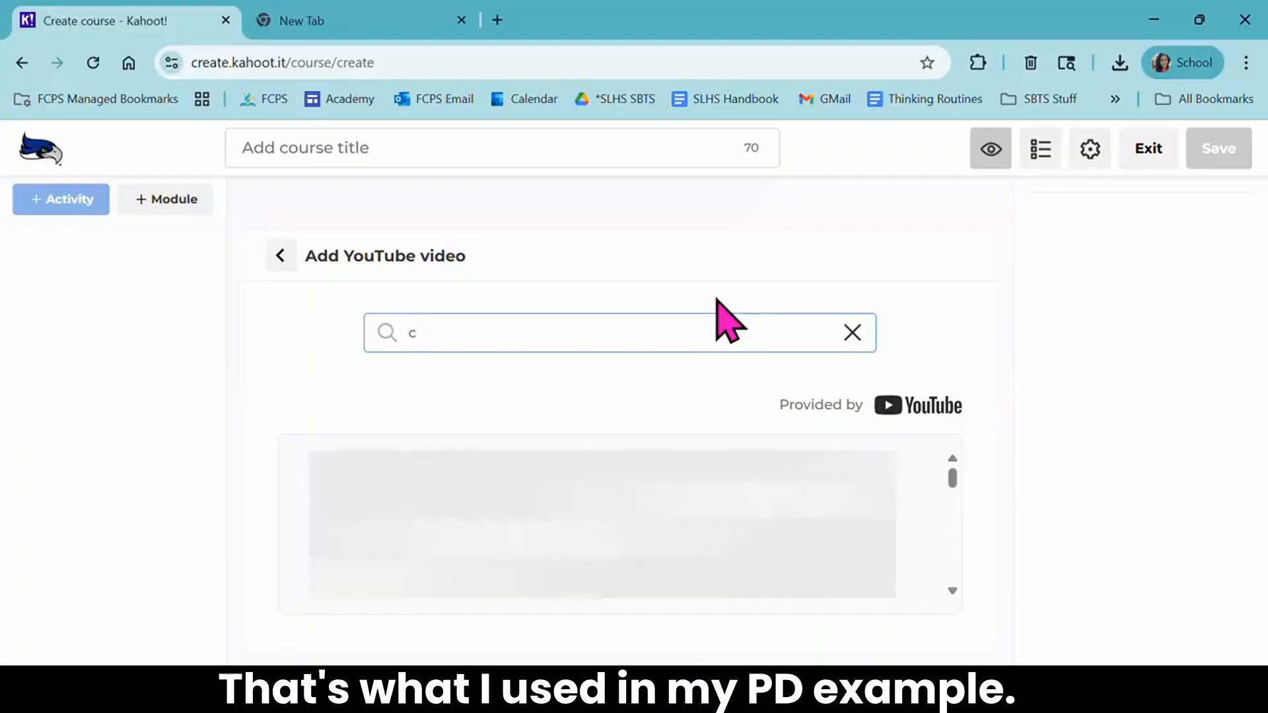
pyautogui.write('fil war')
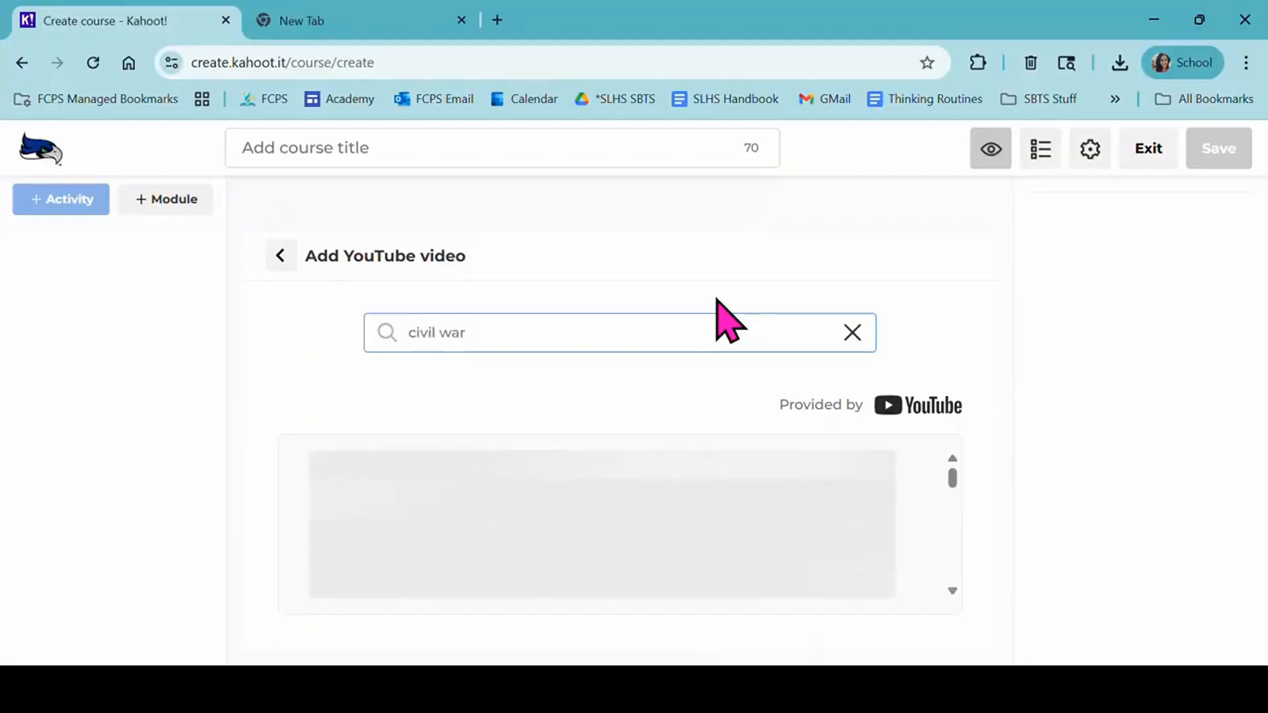
pyautogui.press('BackSpace')
pyautogui.press('BackSpace')
pyautogui.press('BackSpace')
pyautogui.press('BackSpace')
pyautogui.press('BackSpace')
pyautogui.press('BackSpace')
pyautogui.press('BackSpace')
pyautogui.press('BackSpace')
pyautogui.press('BackSpace')
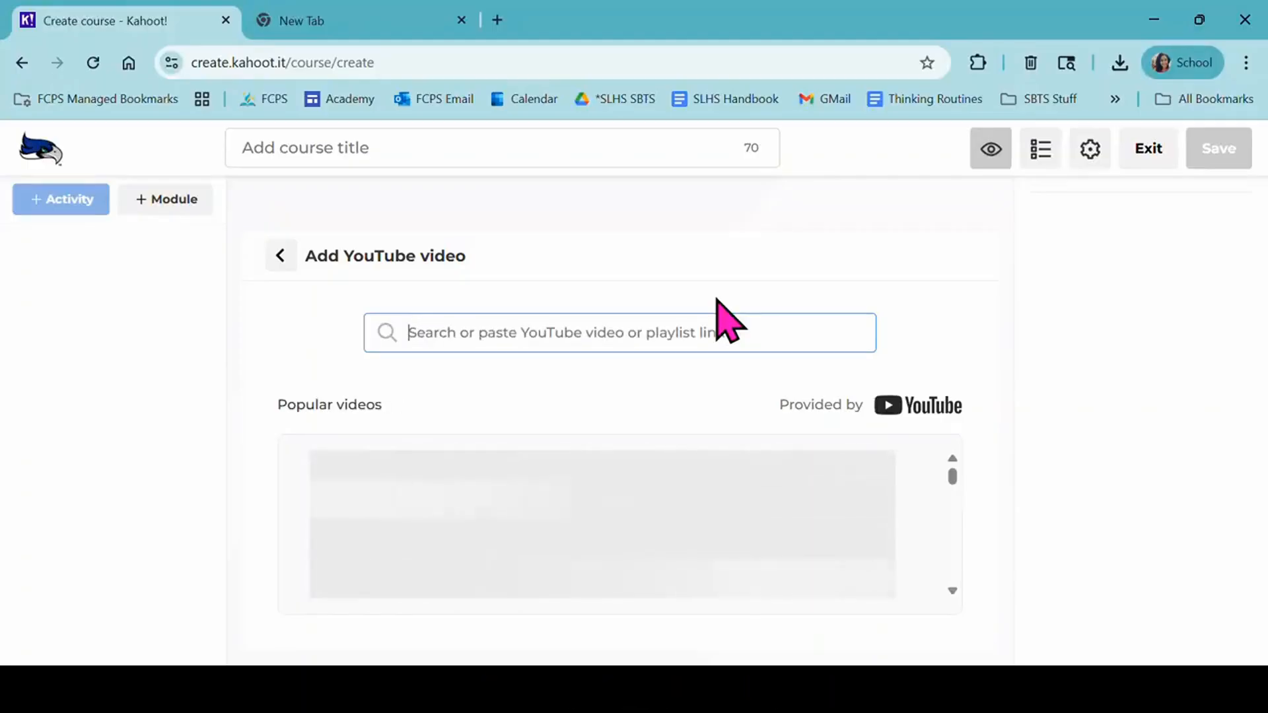
# - Search YouTube for "causes of the civil war" and add the video "The American Civil War: History, Causes, and Consequences" to the course
pyautogui.write('causes')
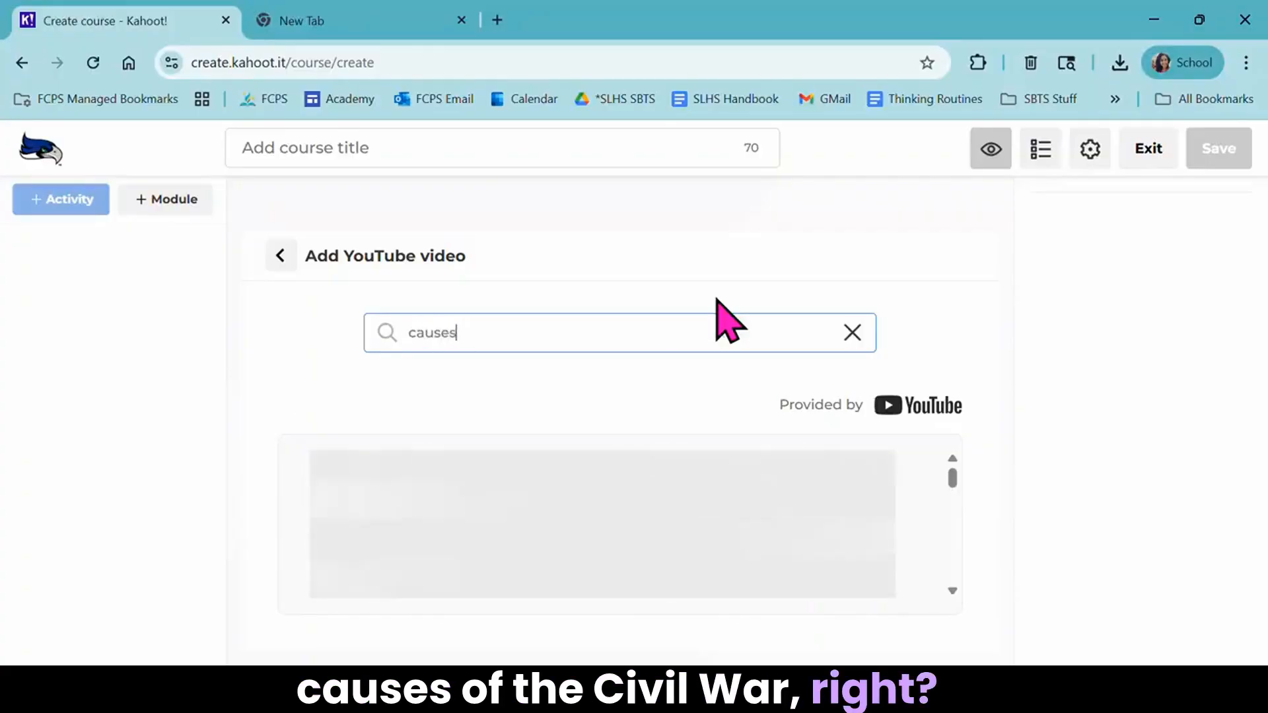
pyautogui.write(' of the')
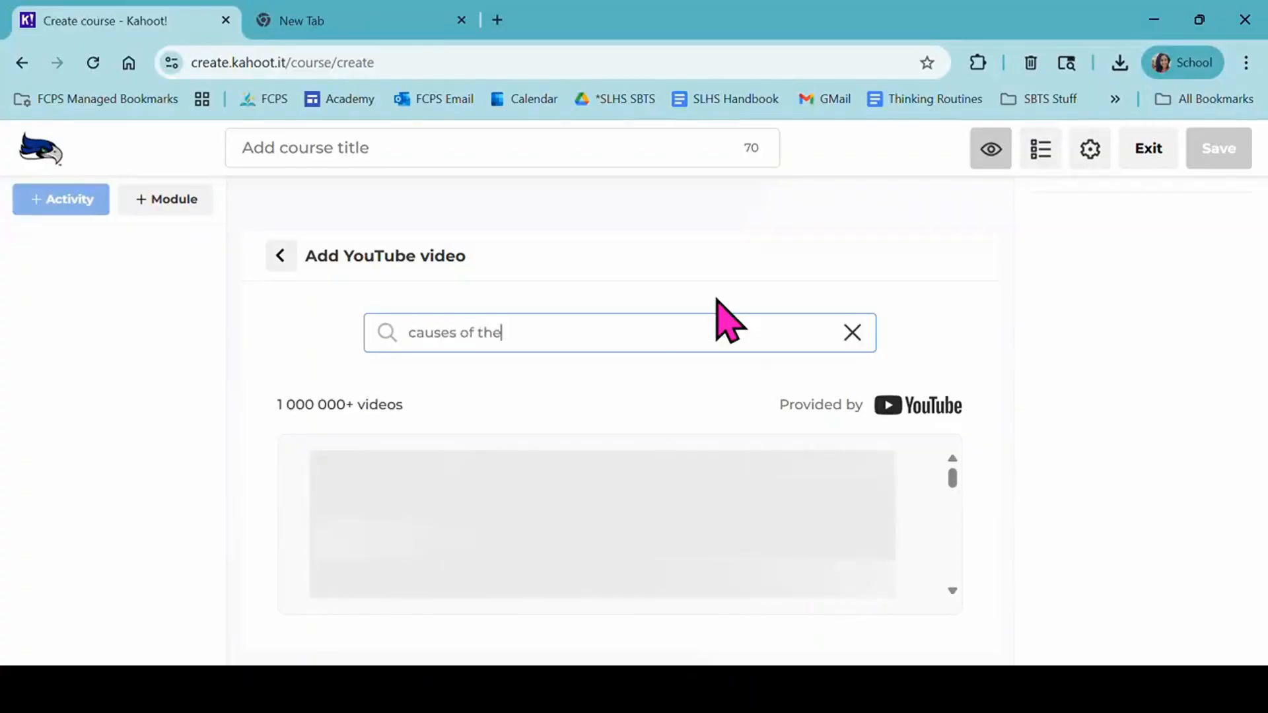
pyautogui.write(' civil war')
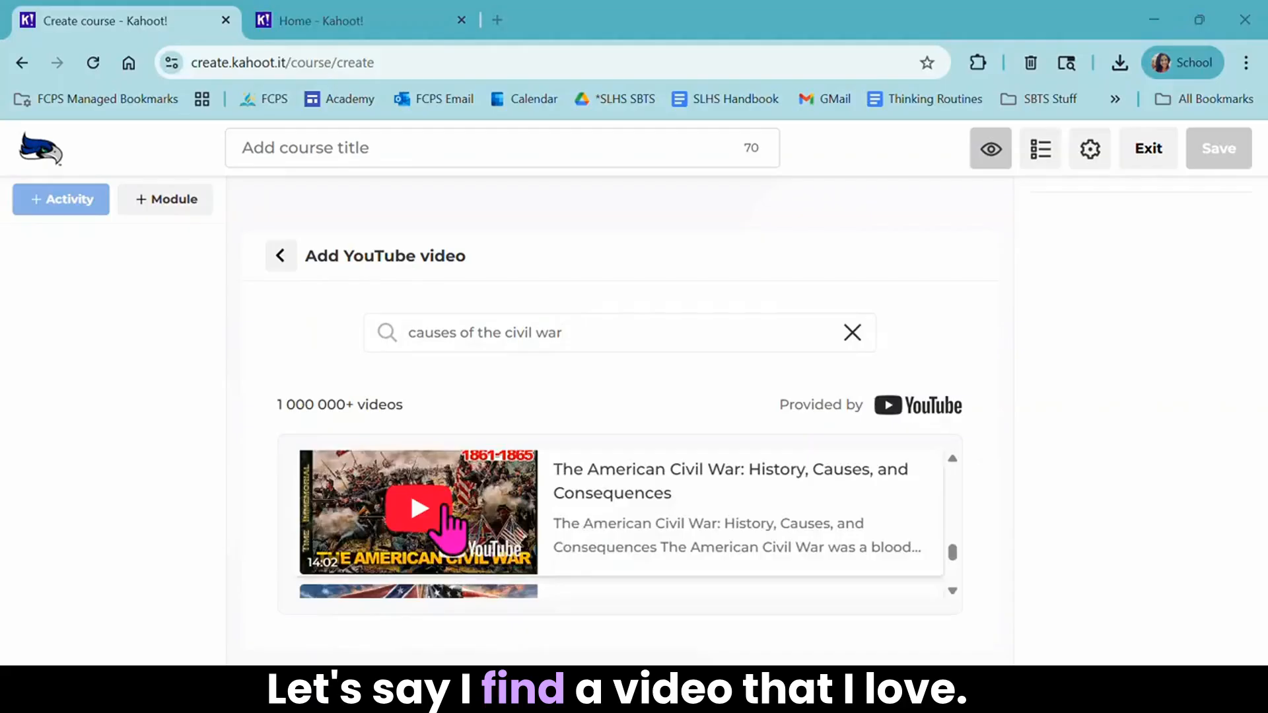
pyautogui.click(582, 509)
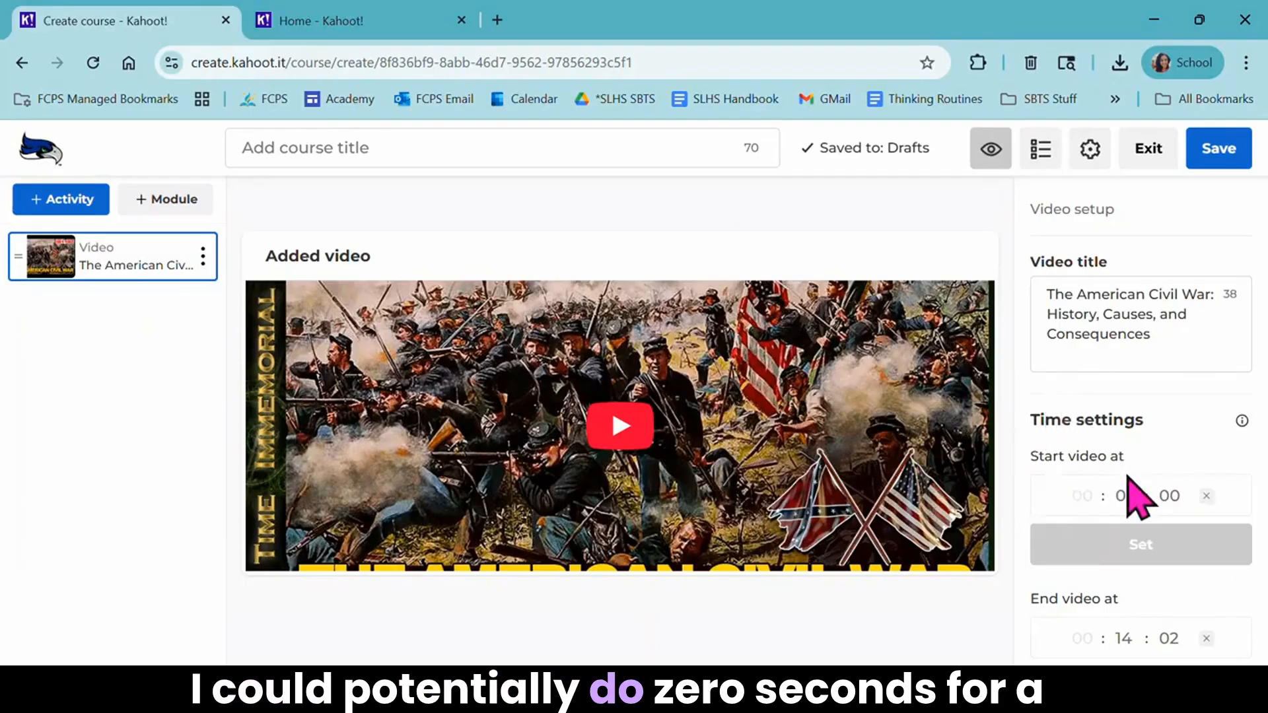
# - Enter an end time of 0 minutes 30 seconds for the American Civil War video
pyautogui.click(1126, 638)
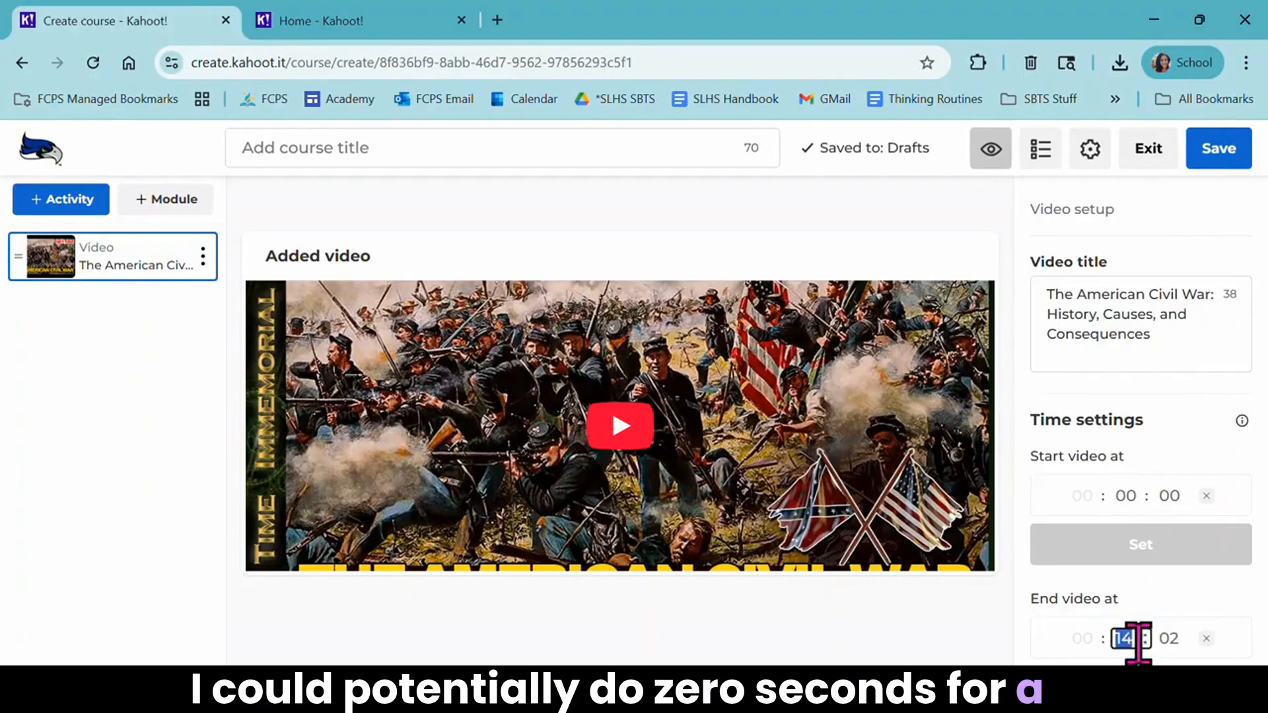
pyautogui.click(1174, 638)
pyautogui.write('30')
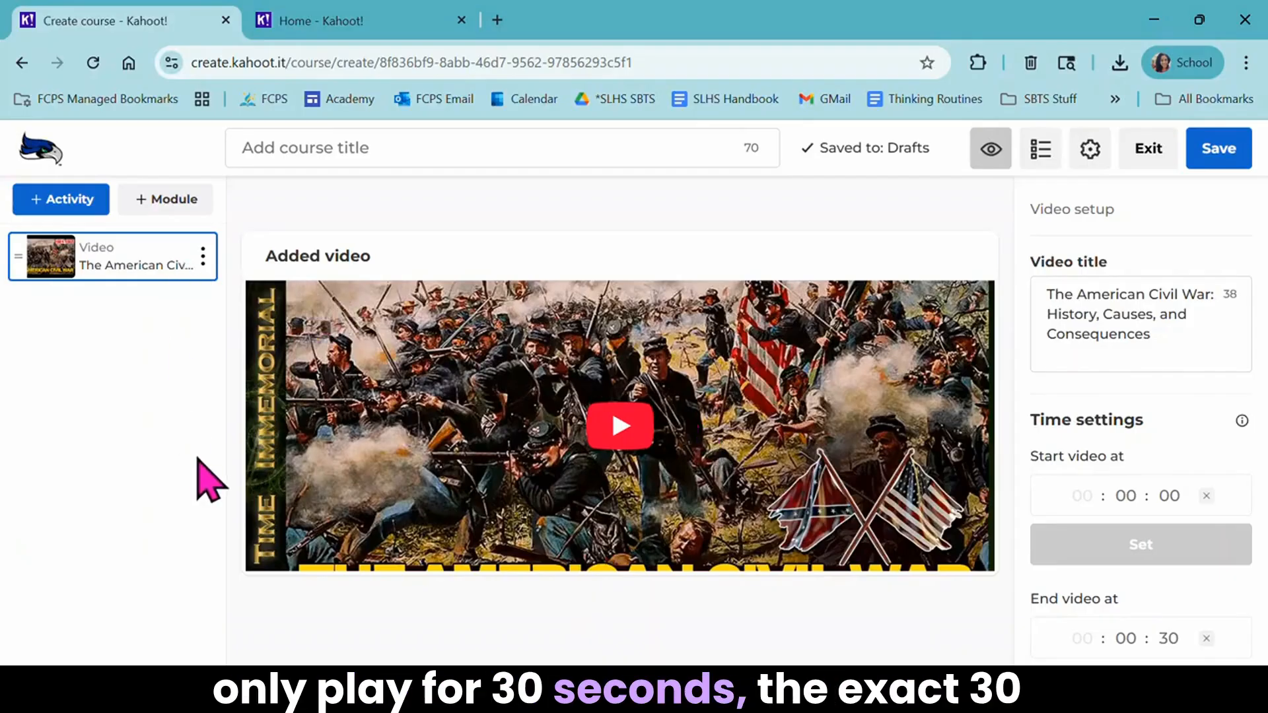
# - Add a story activity to the course and start creating a new story for it
pyautogui.click(42, 210)
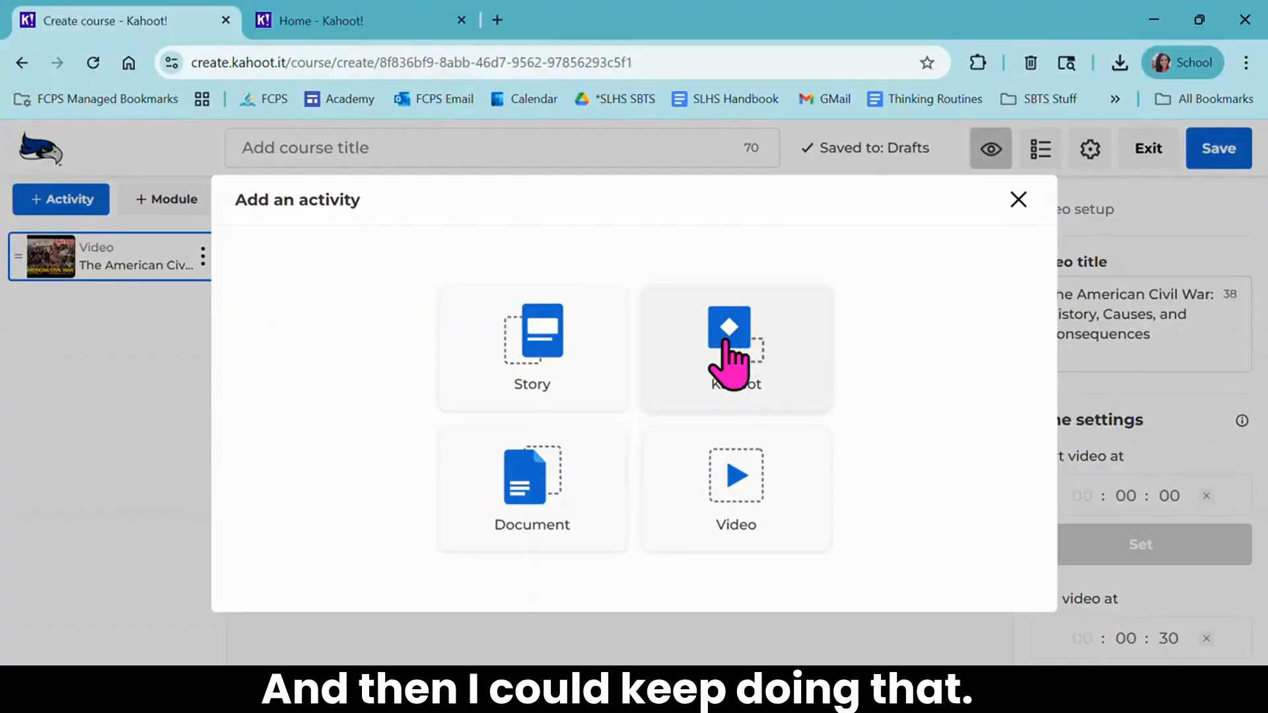
pyautogui.click(563, 413)
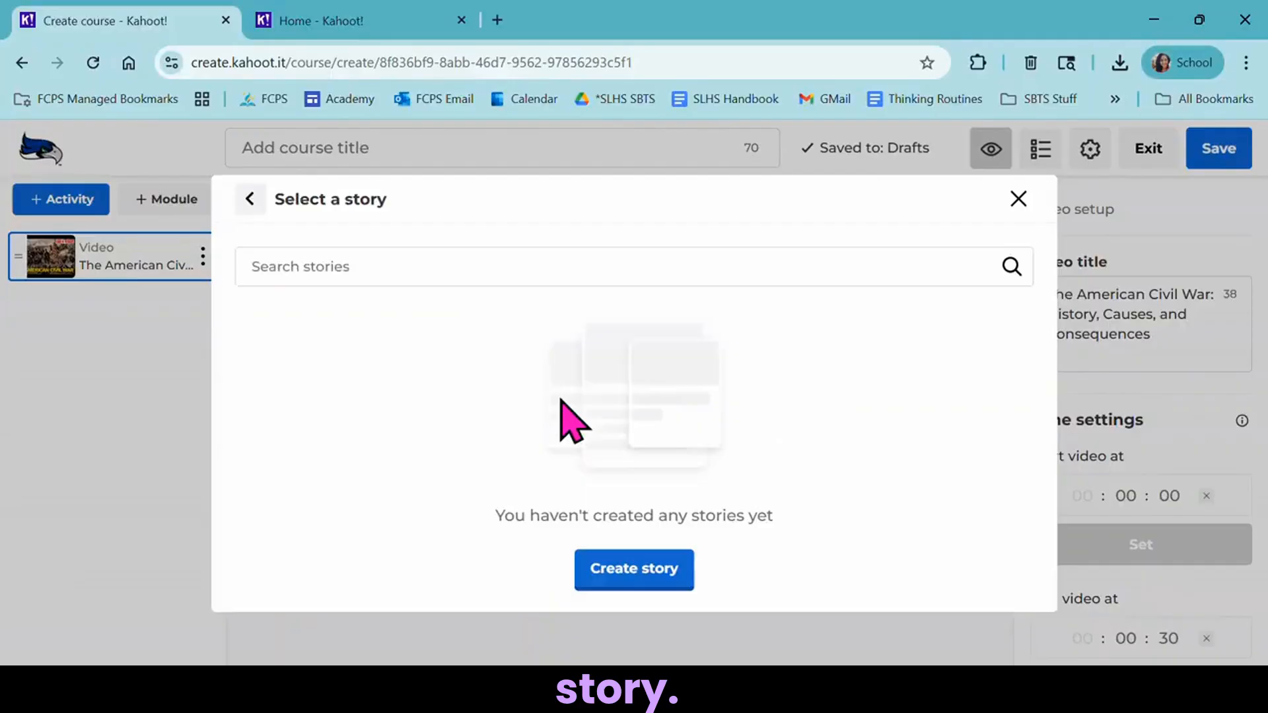
pyautogui.click(633, 573)
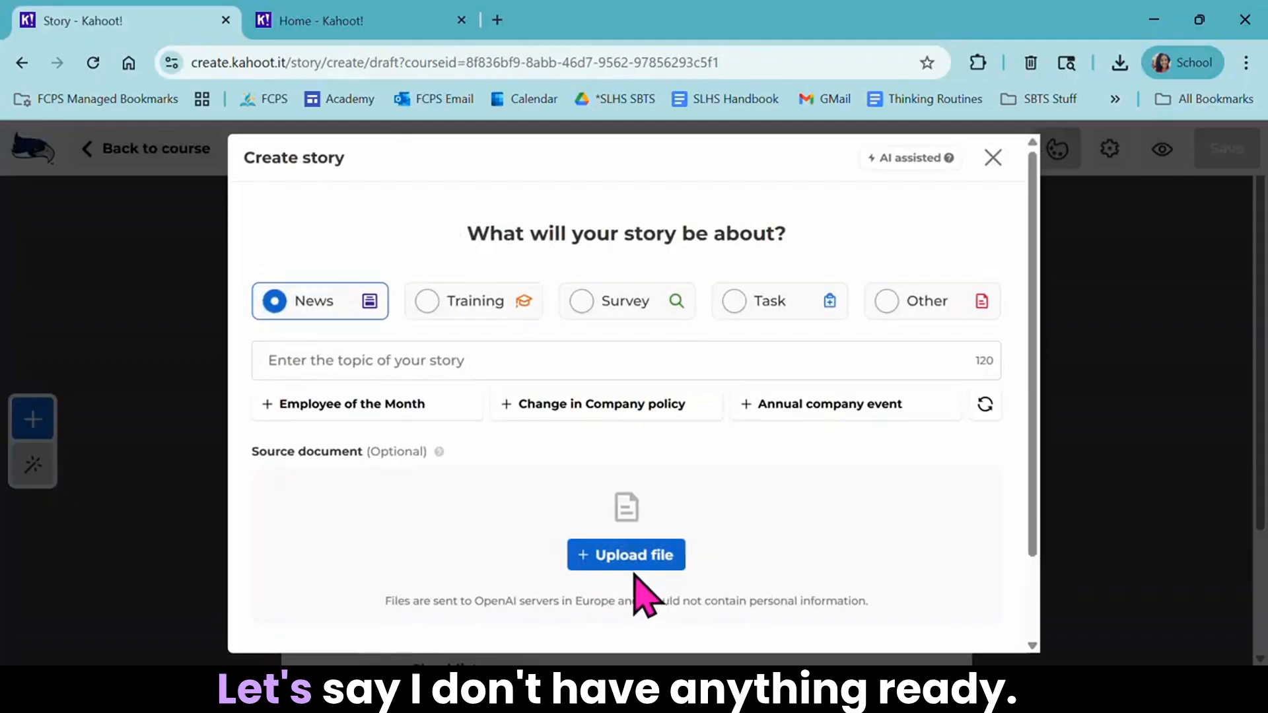
# - Generate an AI-assisted News story on the topic "causes of the civil war" without a source document
pyautogui.click(634, 358)
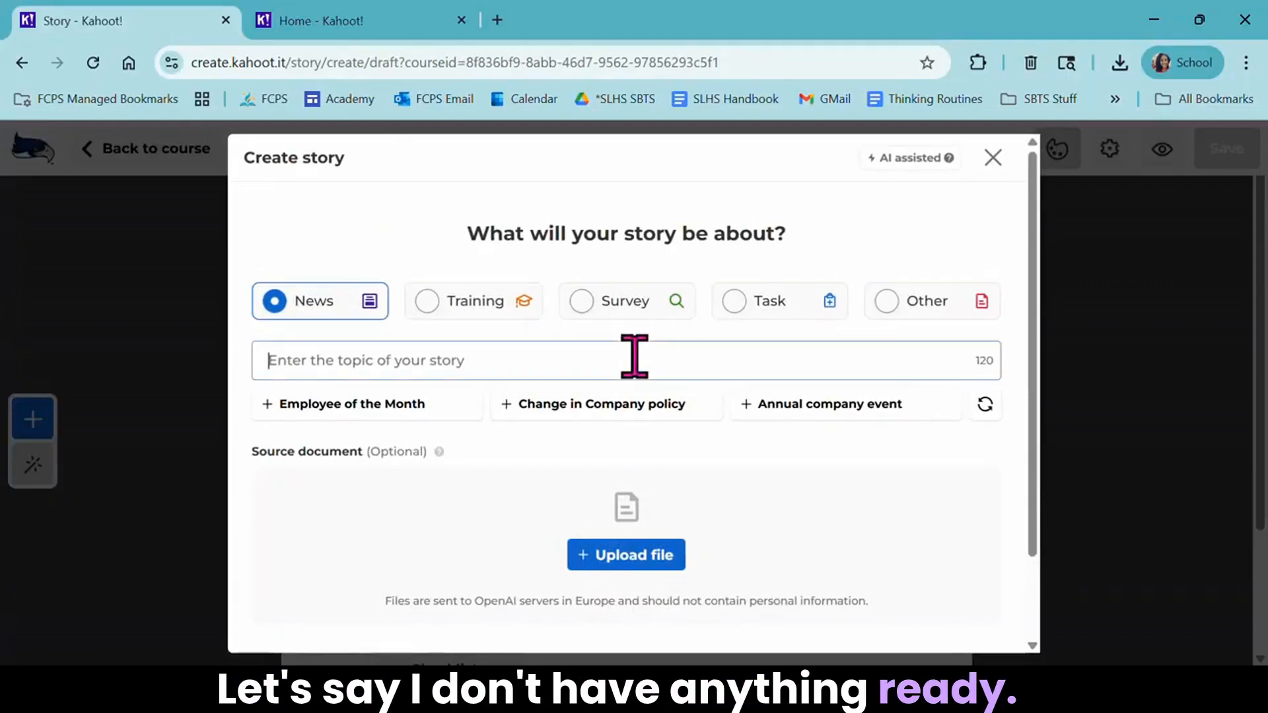
pyautogui.write('ca')
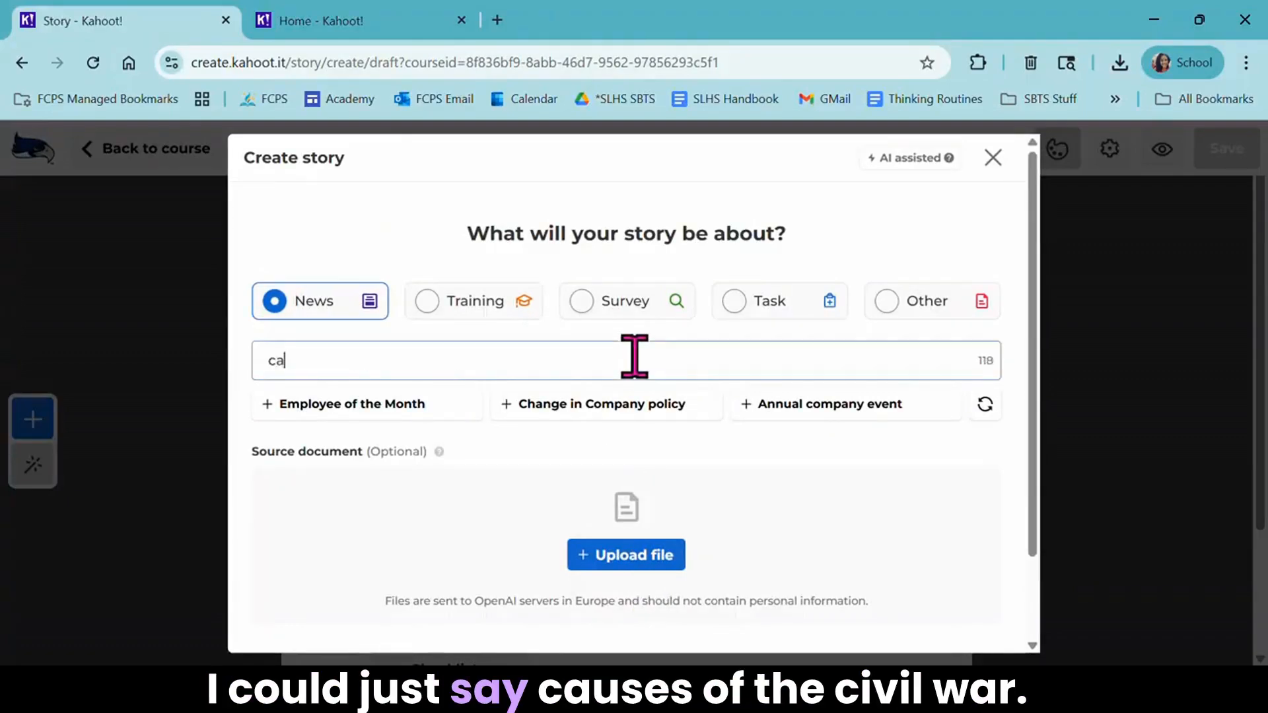
pyautogui.write('uses of the ')
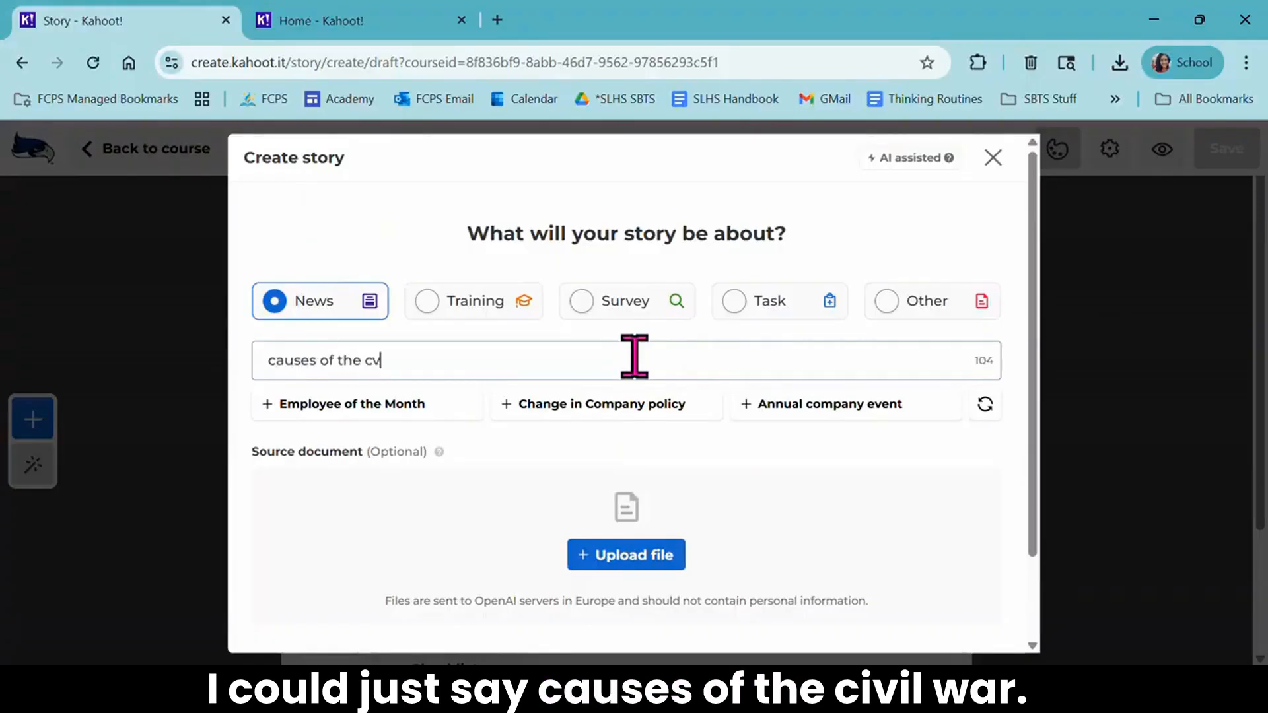
pyautogui.write('civil war')
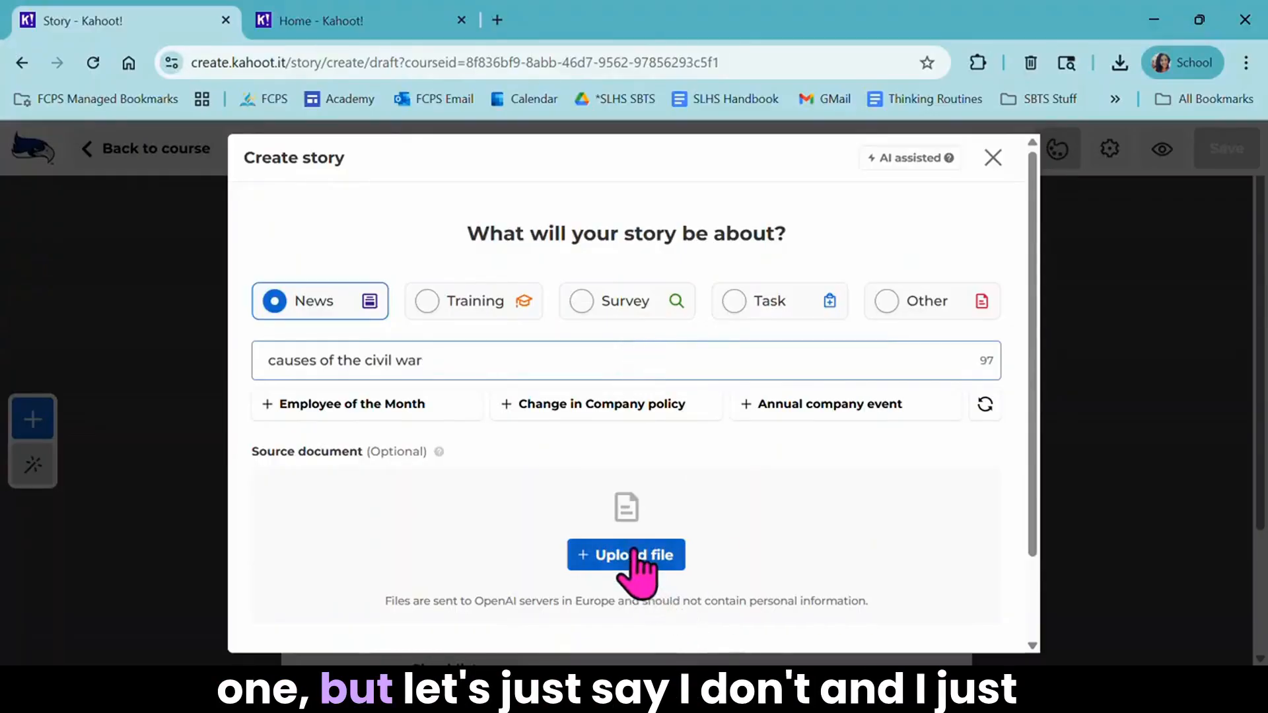
pyautogui.scroll(-2, 636, 563)
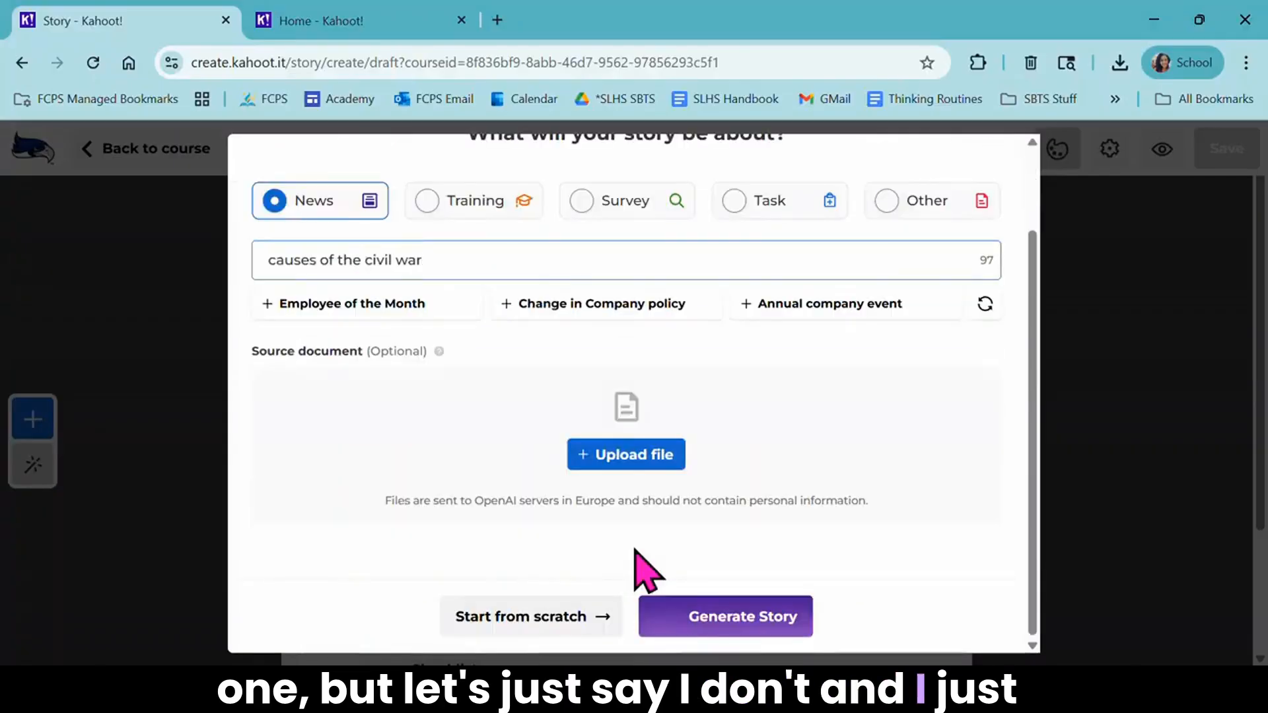
pyautogui.click(705, 621)
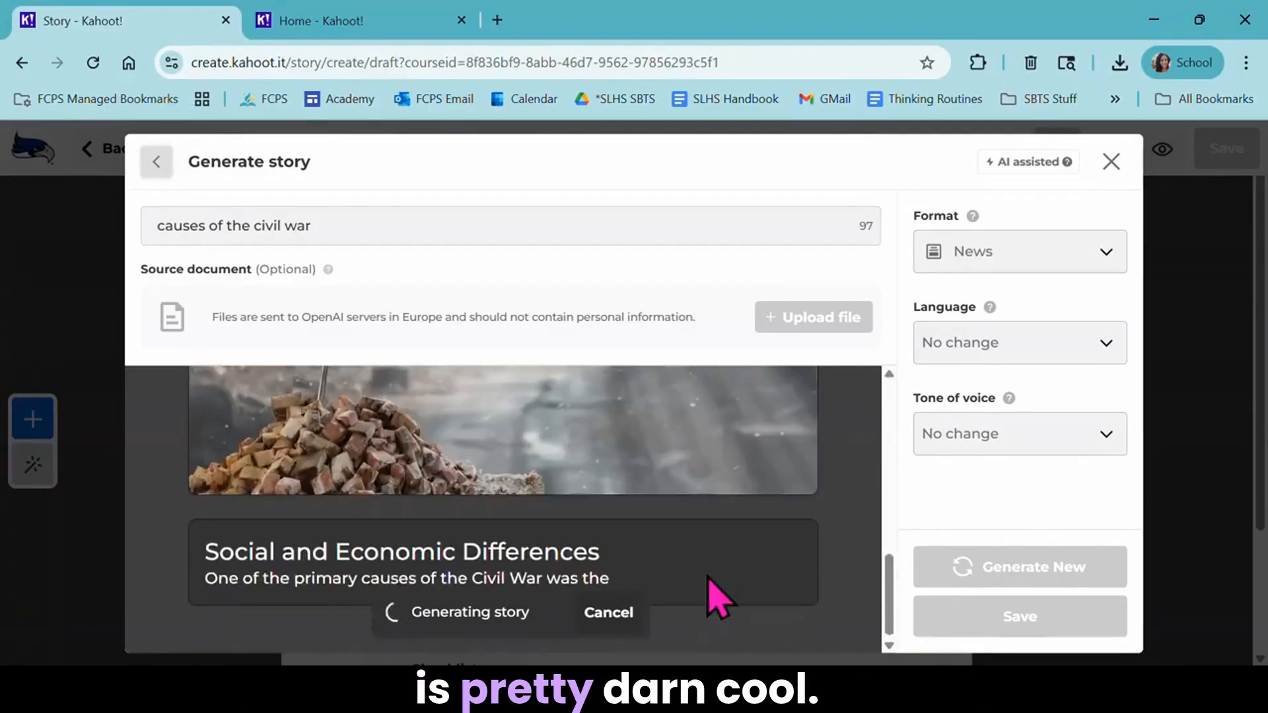
# - Review the generated Civil War story from its title to its conclusion, checking the text and the picture
pyautogui.scroll(2, 724, 509)
pyautogui.scroll(10, 725, 509)
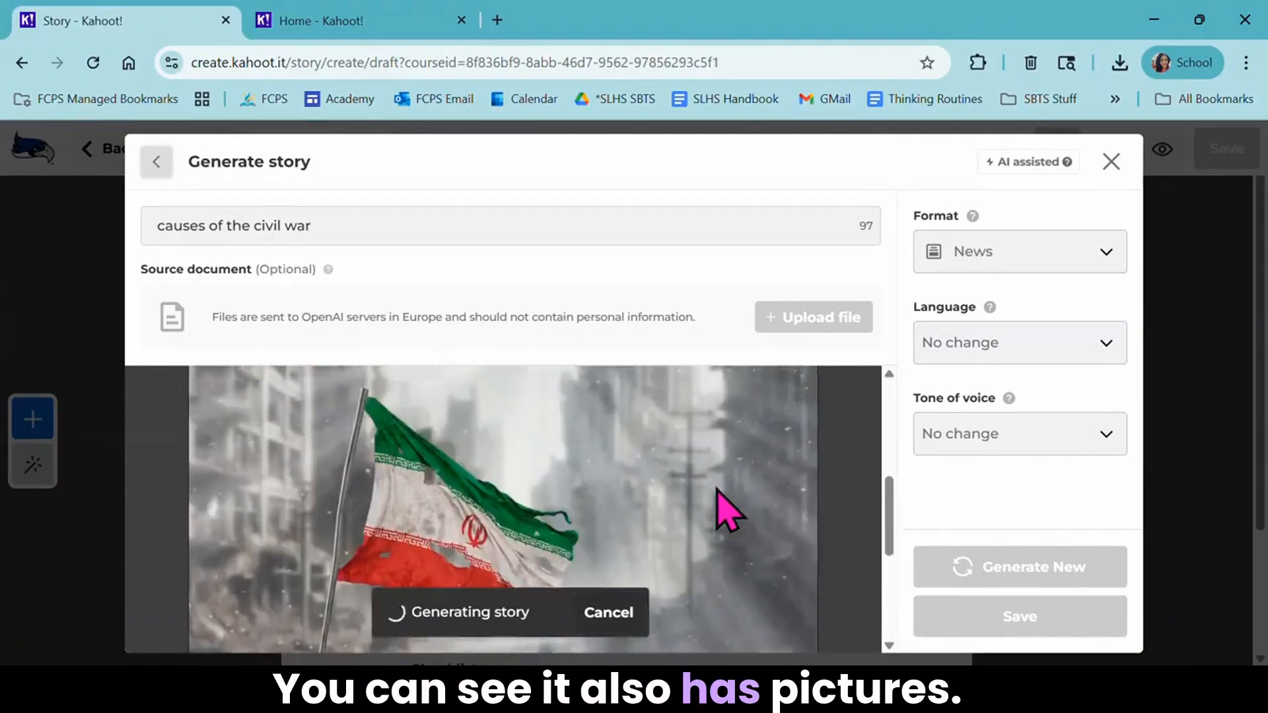
pyautogui.scroll(-10, 731, 406)
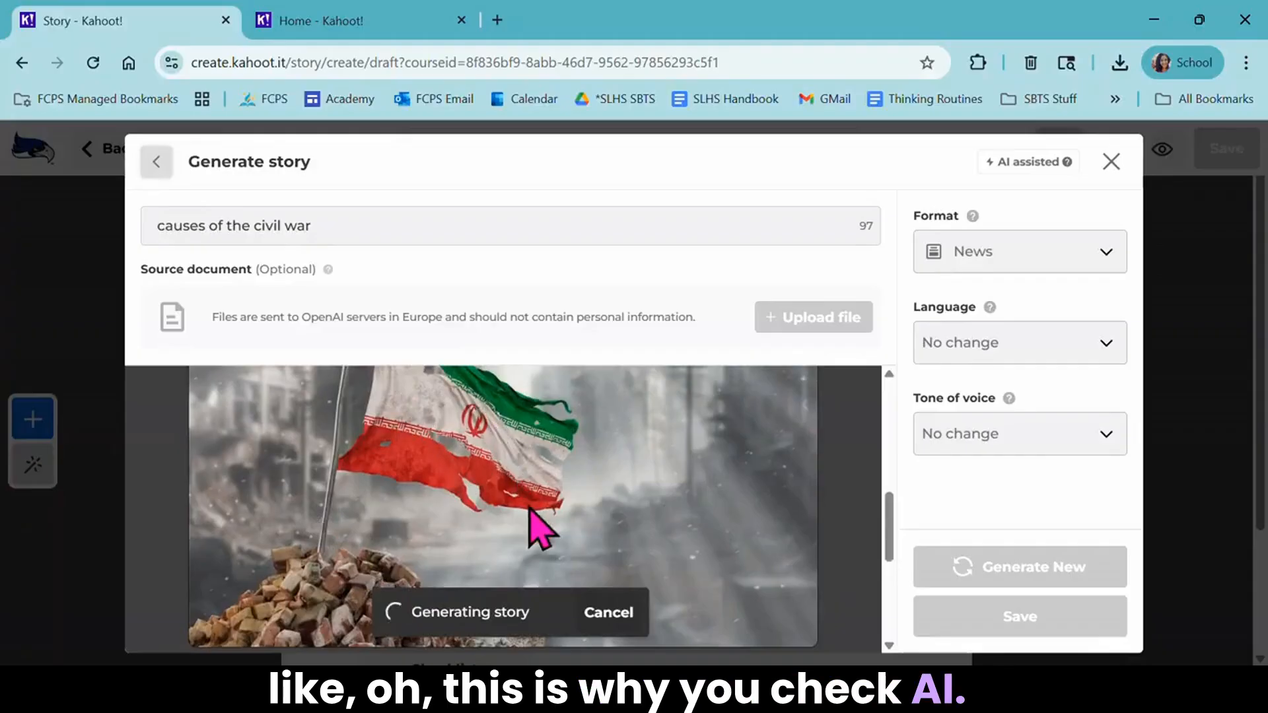
pyautogui.scroll(2, 537, 525)
pyautogui.scroll(-8, 537, 525)
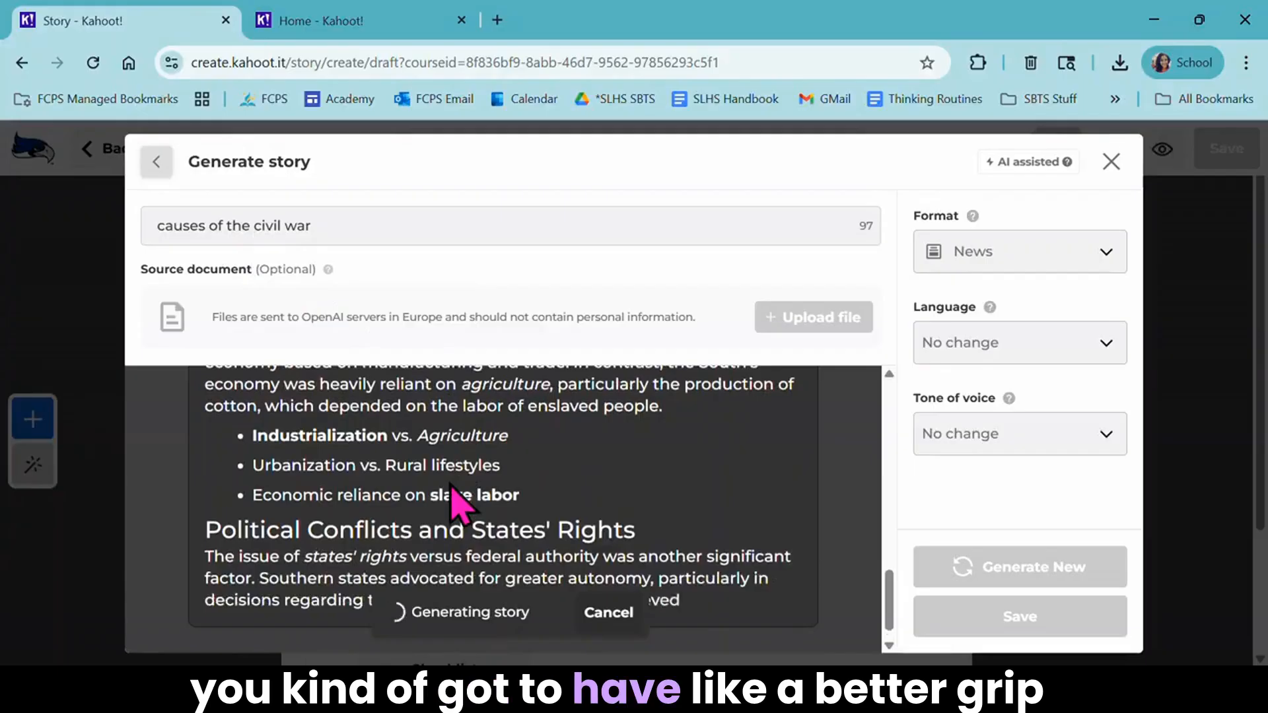
pyautogui.scroll(8, 451, 485)
pyautogui.scroll(2, 451, 486)
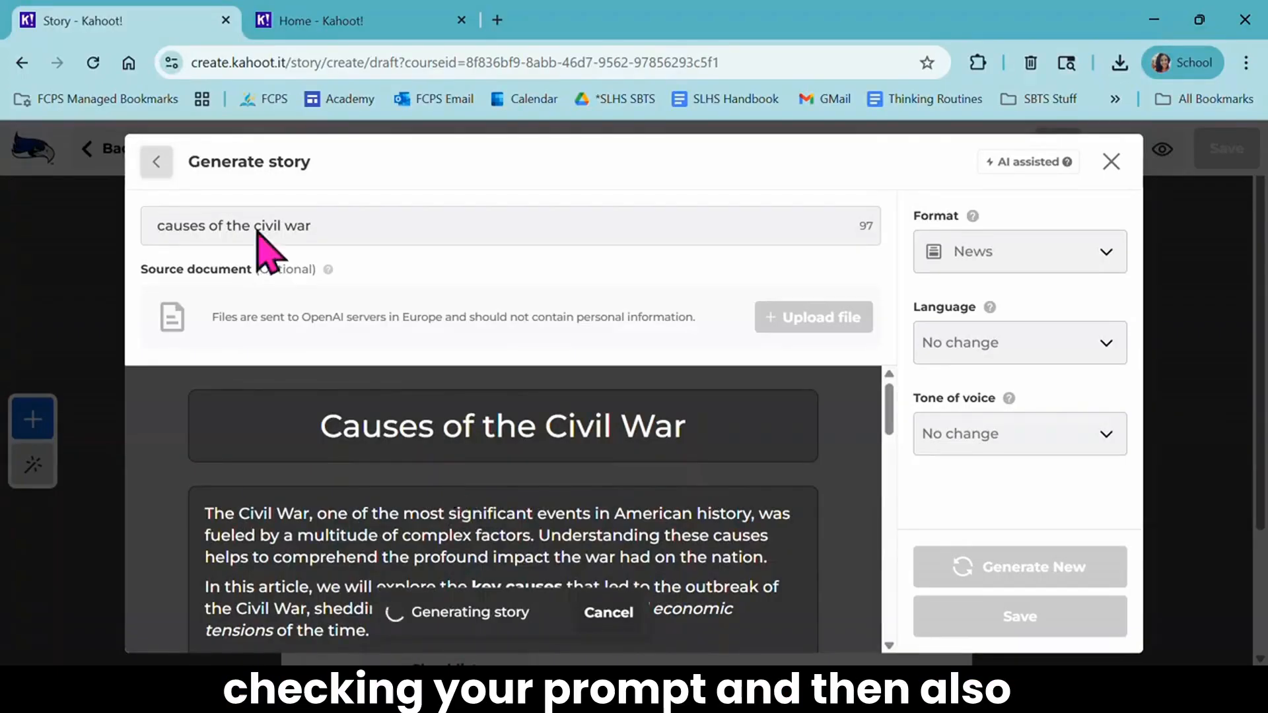
pyautogui.scroll(-3, 486, 517)
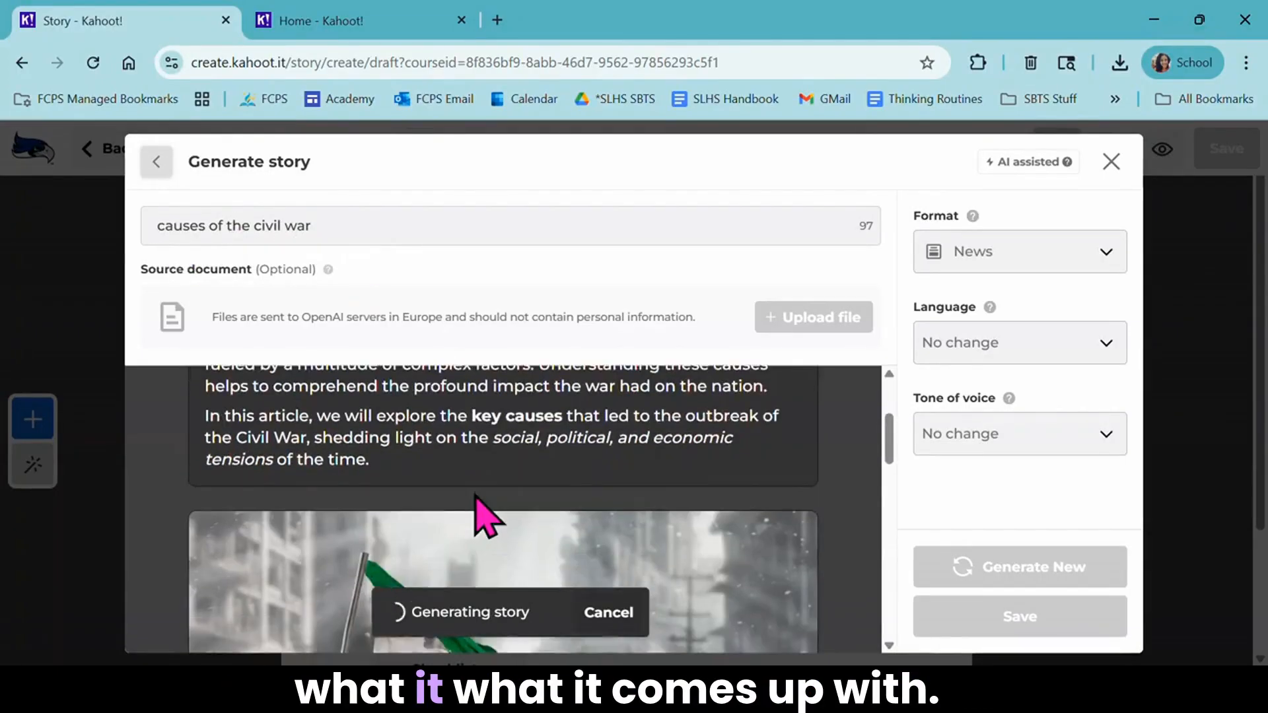
pyautogui.scroll(-10, 474, 496)
pyautogui.scroll(2, 474, 495)
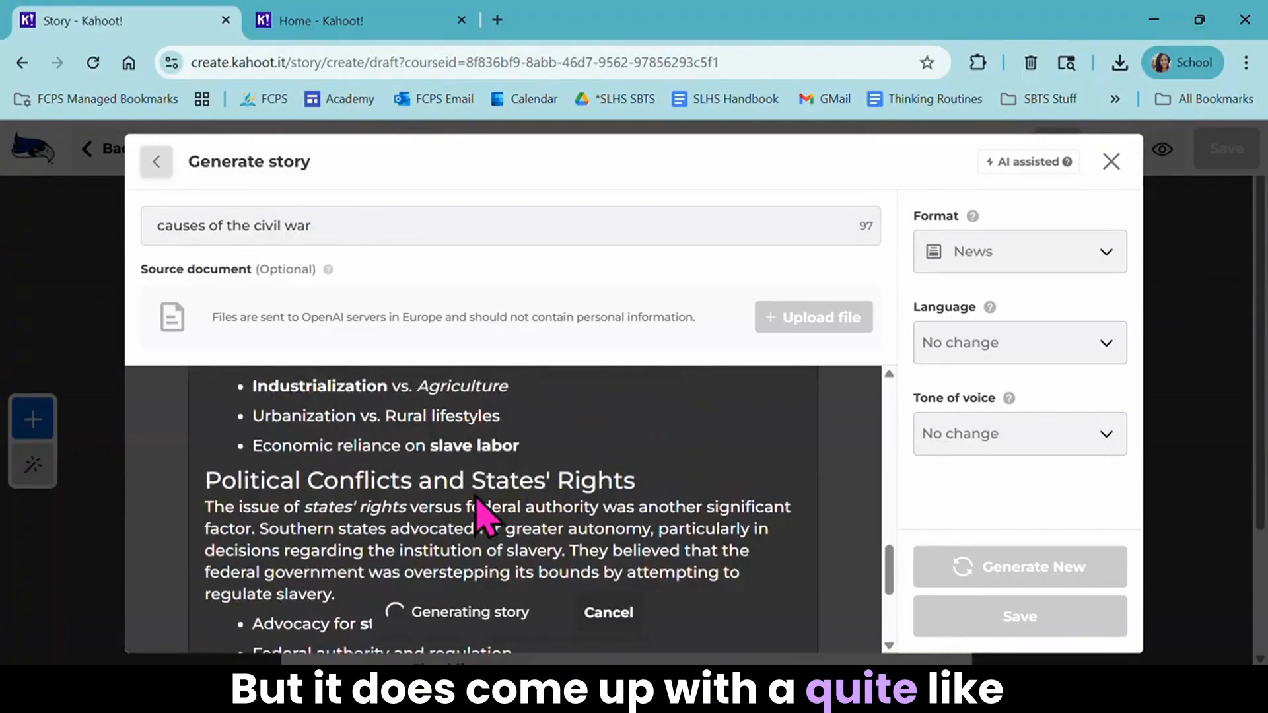
pyautogui.scroll(-4, 511, 554)
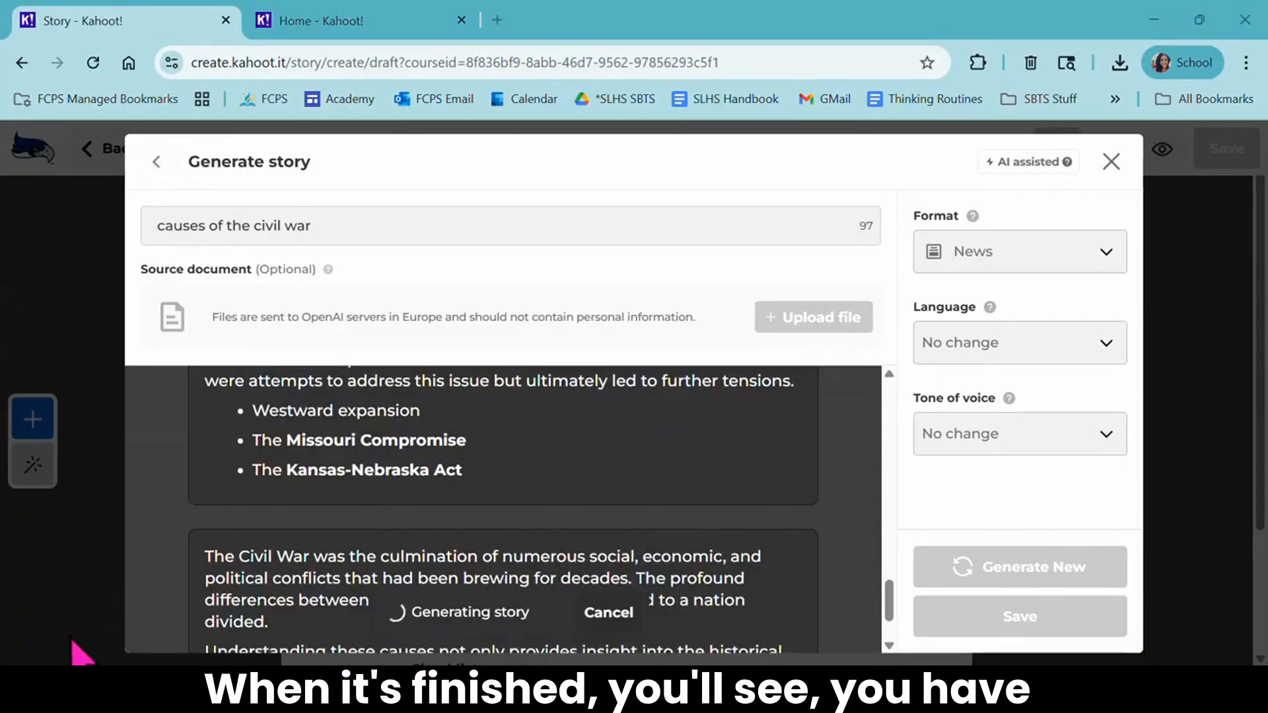
# - Look through the format, language and tone of voice options for the generated story without changing them
pyautogui.click(1061, 266)
pyautogui.press('Escape')
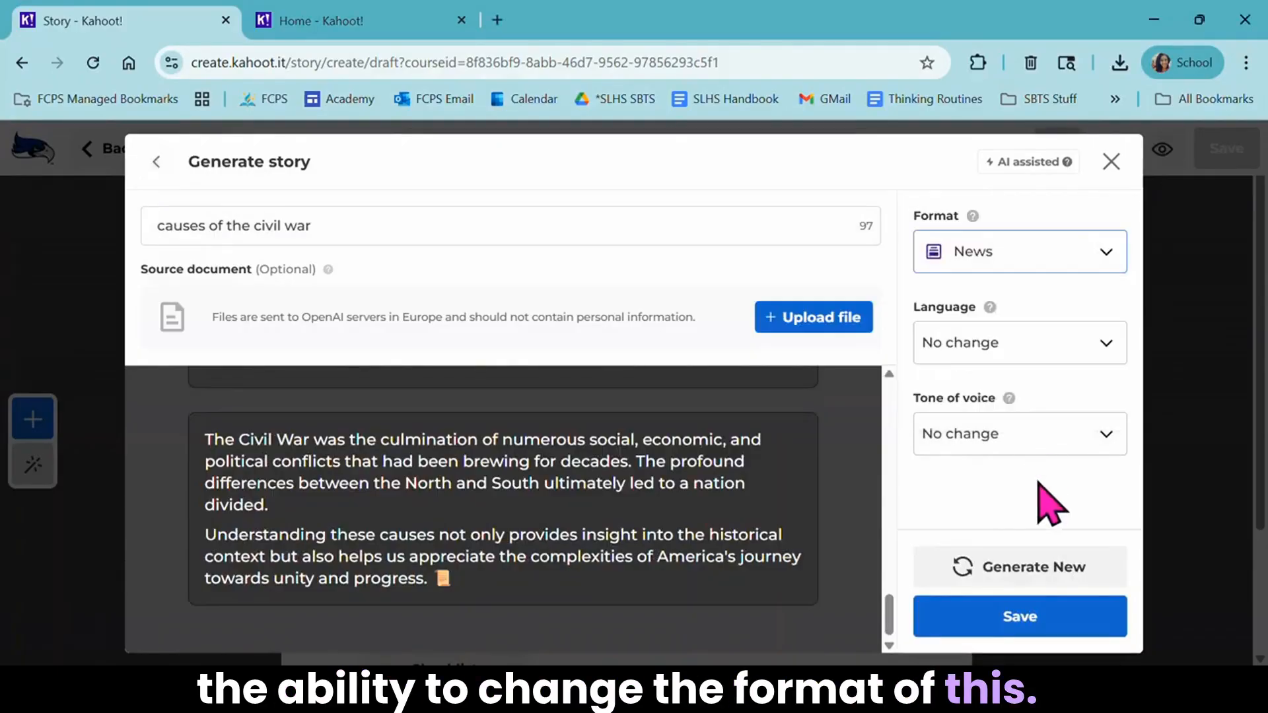
pyautogui.click(1028, 354)
pyautogui.scroll(-5, 1040, 469)
pyautogui.click(858, 496)
pyautogui.click(1005, 432)
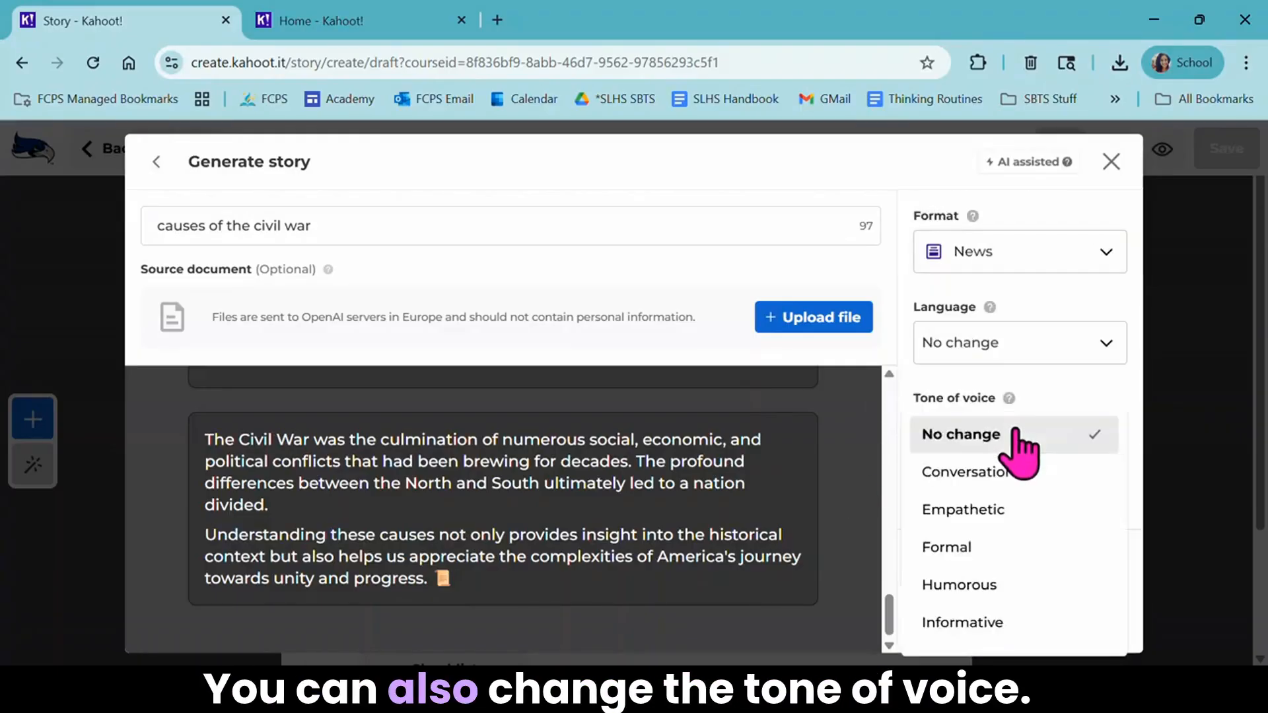
pyautogui.scroll(-2, 1024, 634)
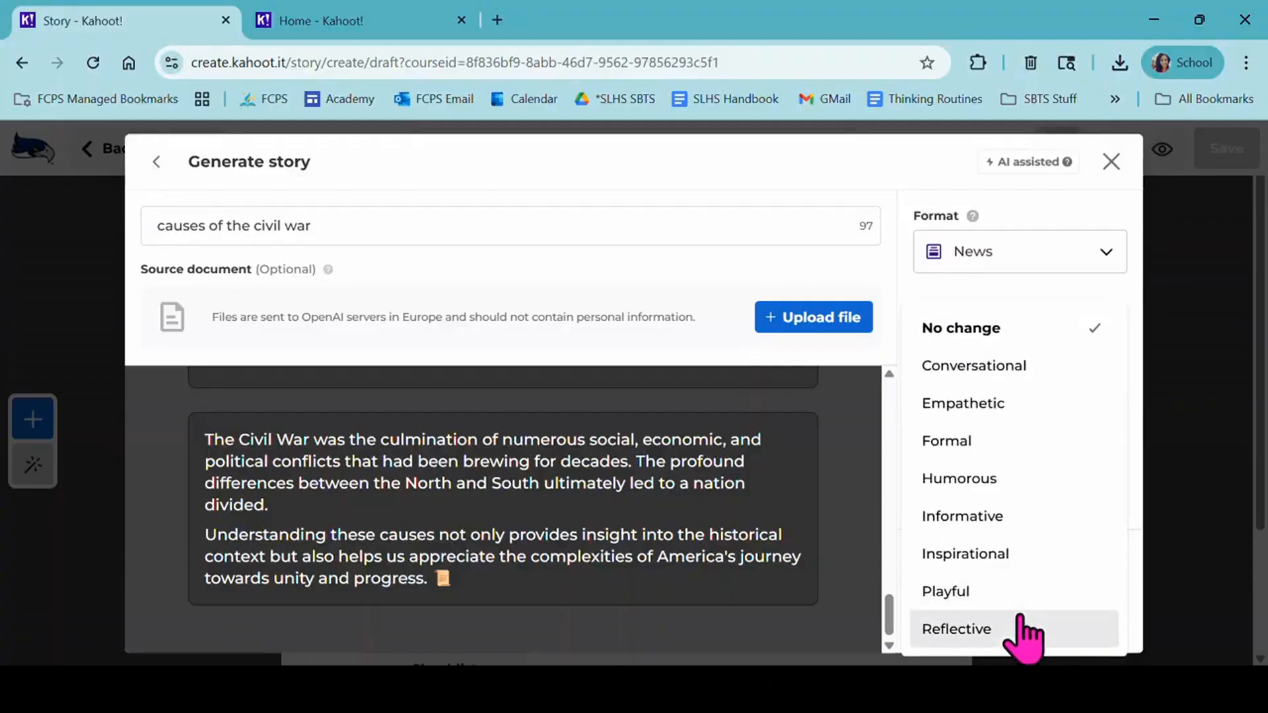
pyautogui.click(888, 254)
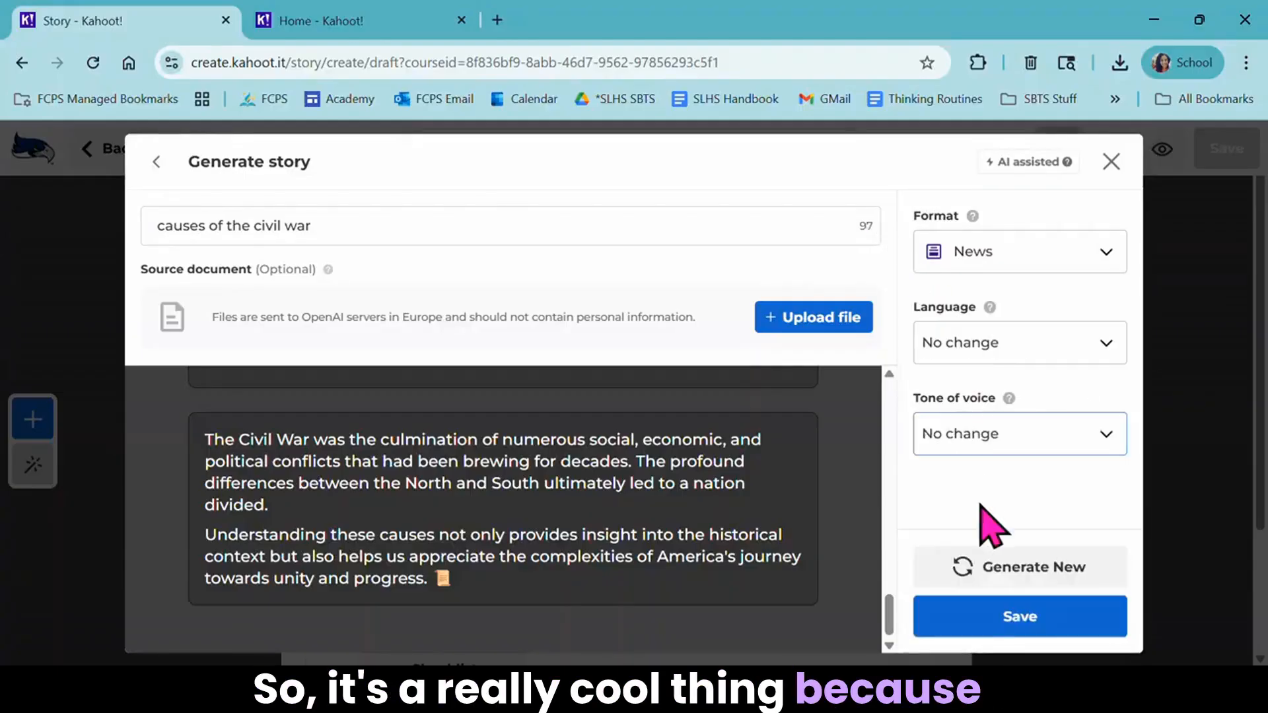
# - Save the generated Civil War story and return to the course
pyautogui.click(1001, 614)
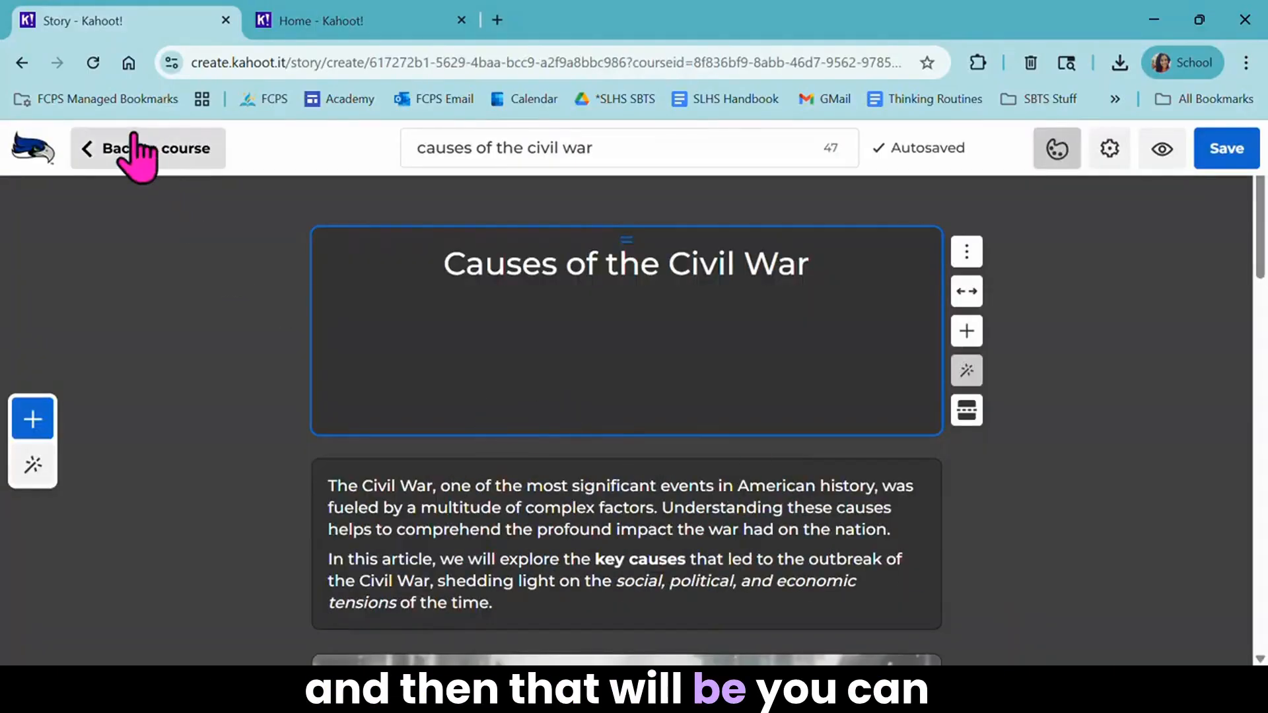
pyautogui.click(142, 149)
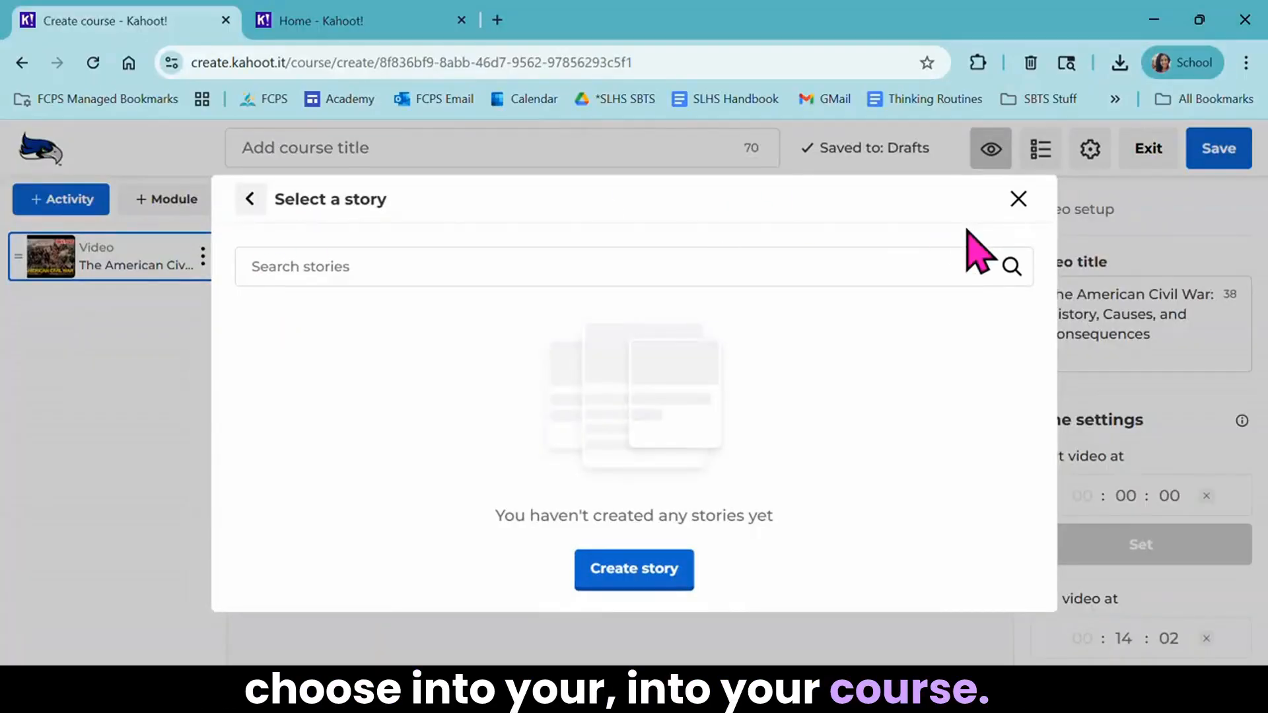
# - Switch to the Kahoot home tab, look over the Discover page's collections and categories, and return to the home page
pyautogui.click(375, 25)
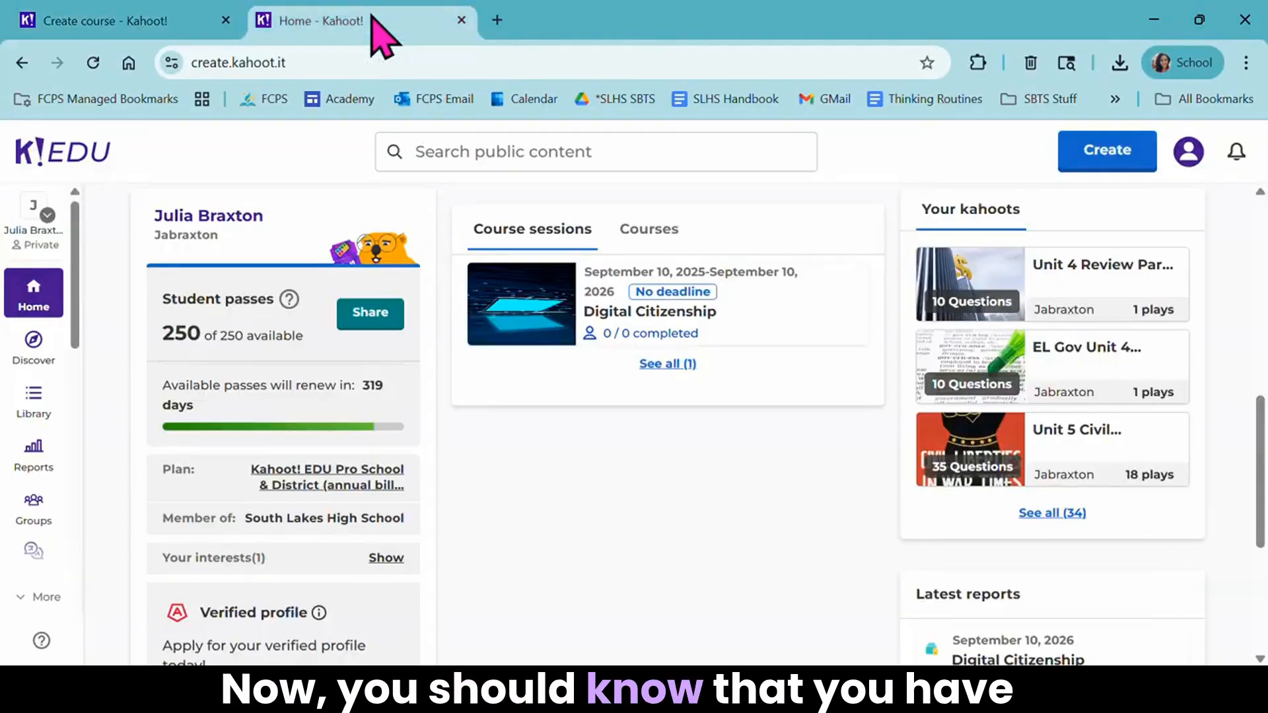
pyautogui.click(37, 363)
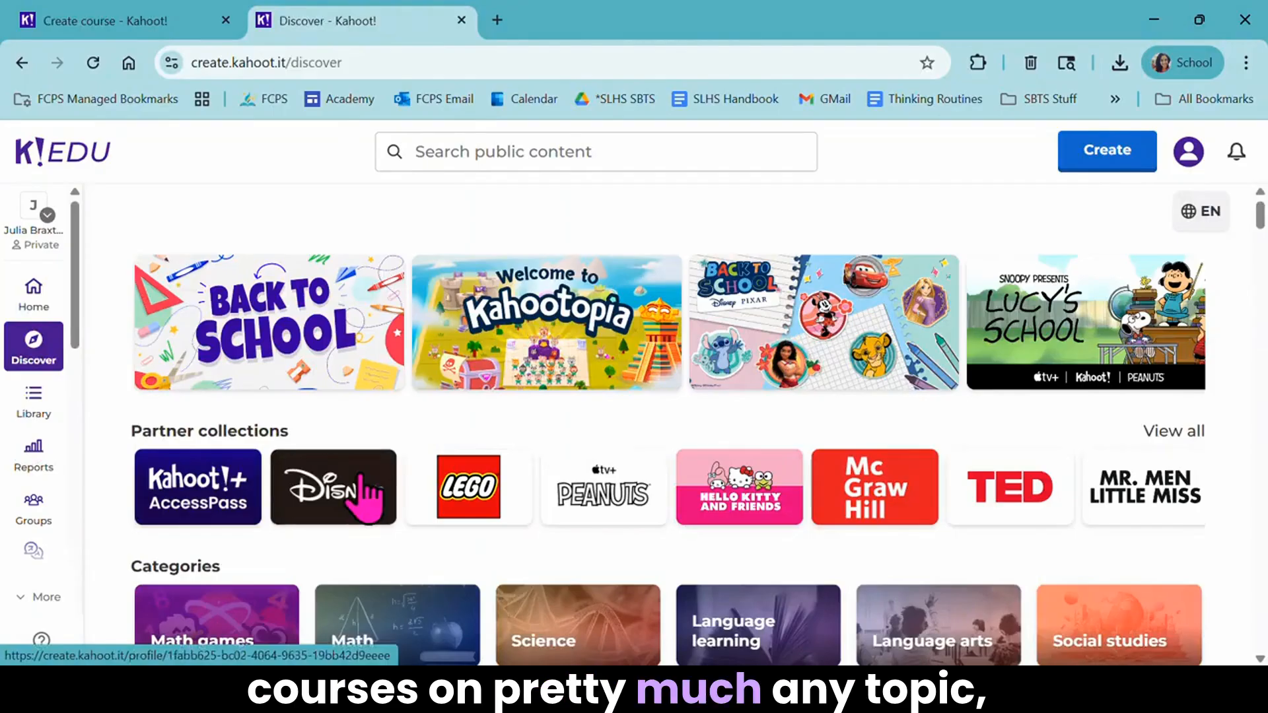
pyautogui.scroll(-5, 365, 495)
pyautogui.scroll(4, 365, 496)
pyautogui.click(33, 292)
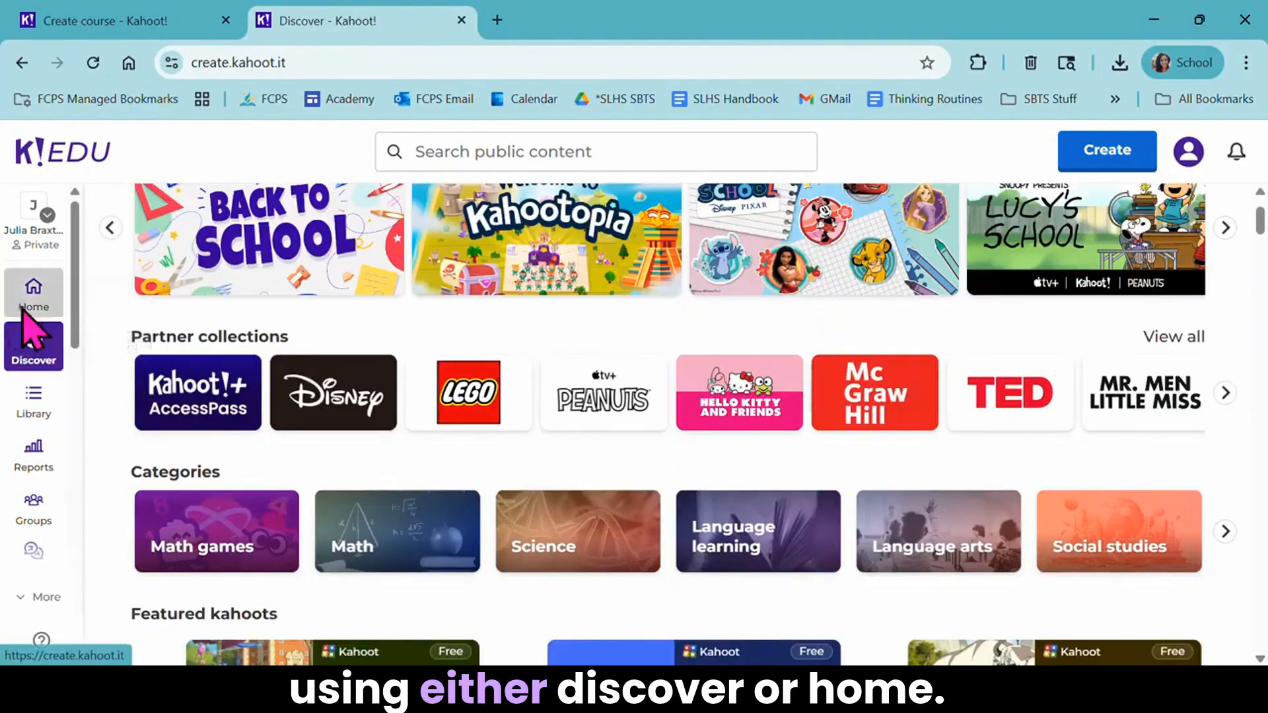
# - Open the English Language Arts category from the public content search, limit the results to courses, and browse them for free and paid ones
pyautogui.click(456, 158)
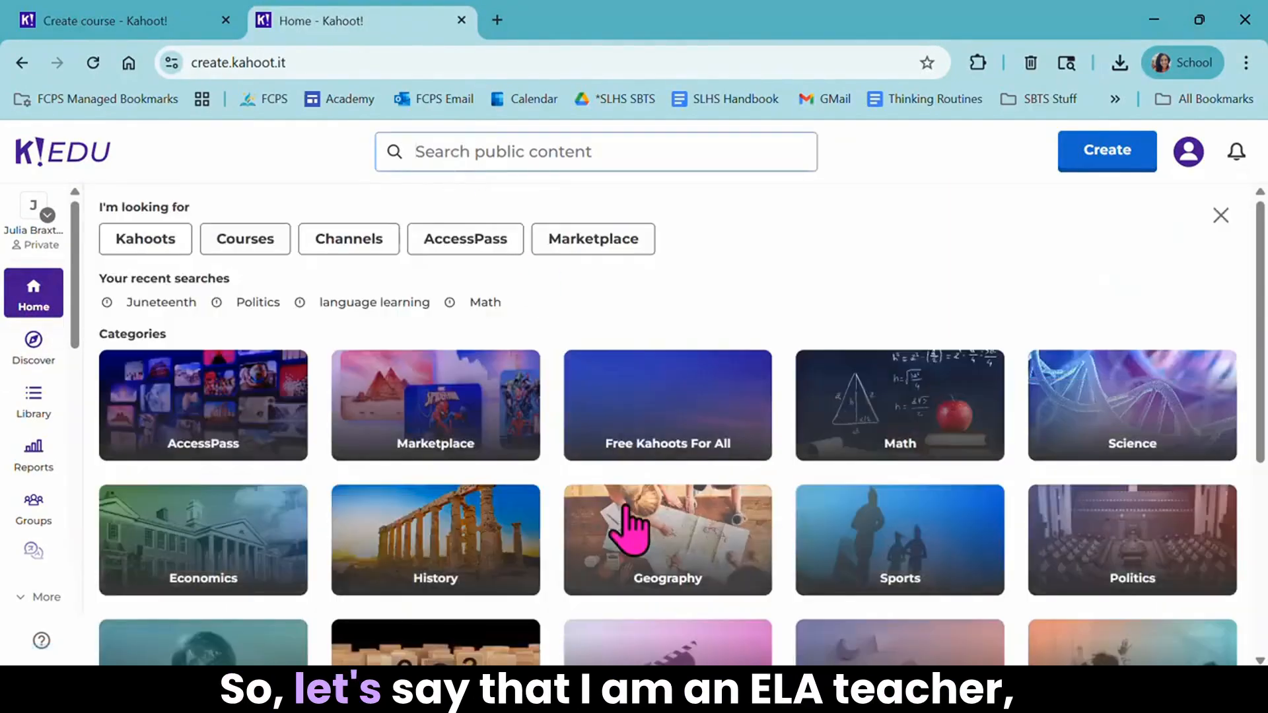
pyautogui.scroll(-3, 625, 526)
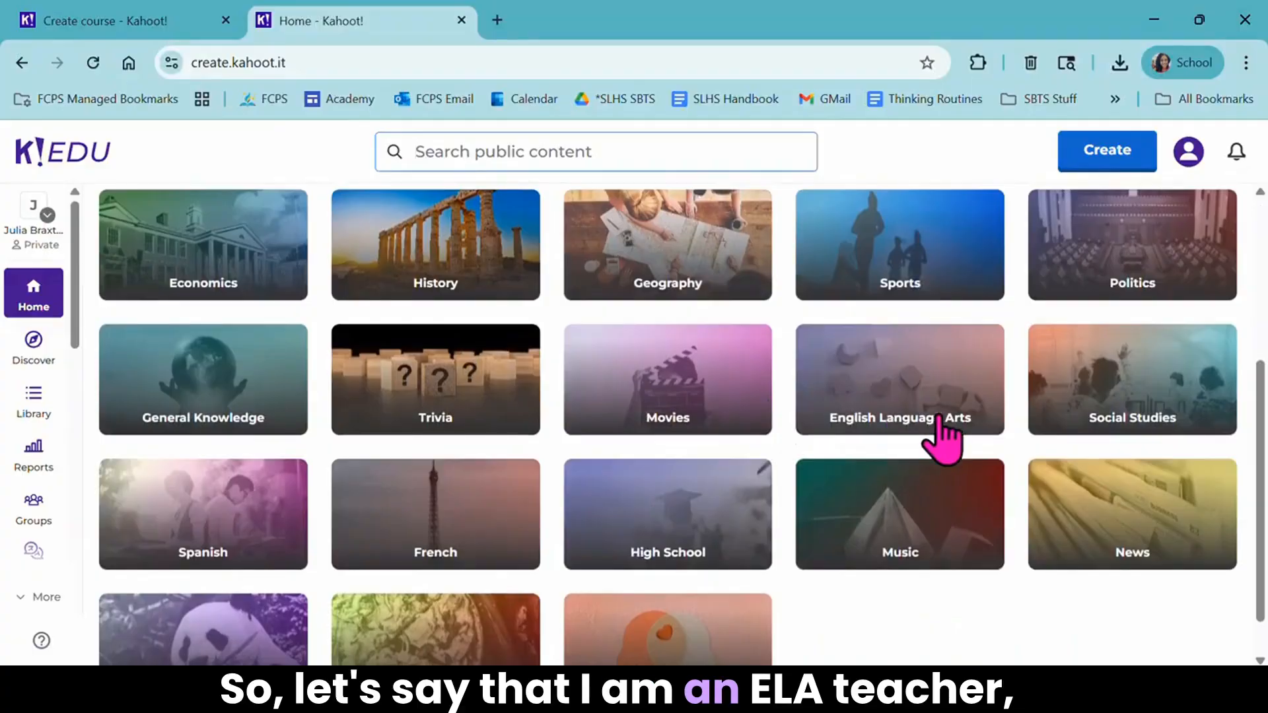
pyautogui.click(897, 417)
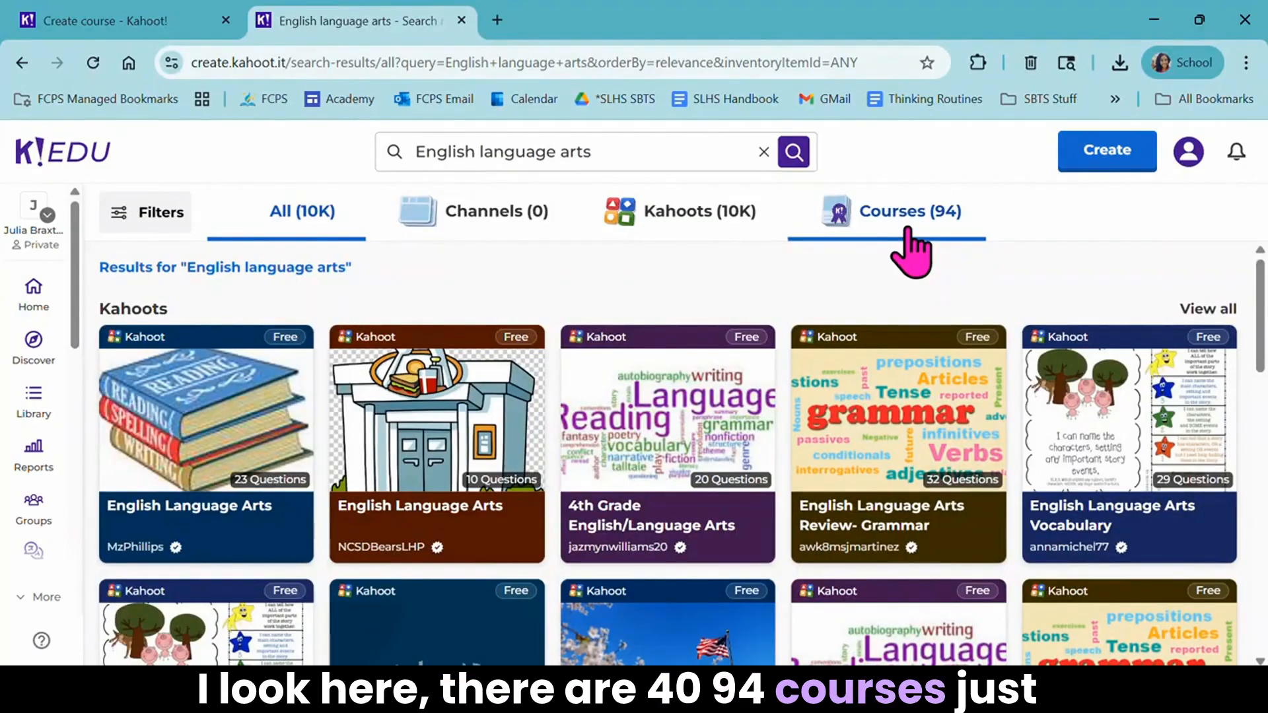
pyautogui.click(910, 253)
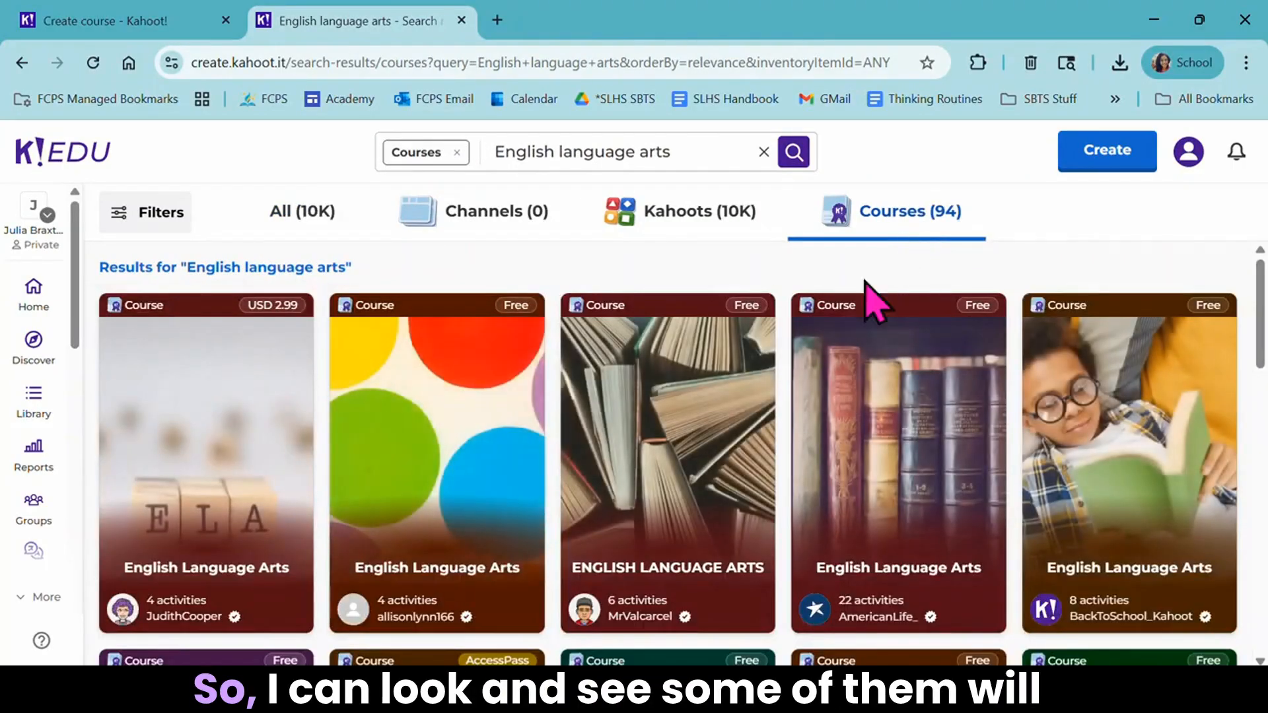
pyautogui.scroll(-8, 741, 518)
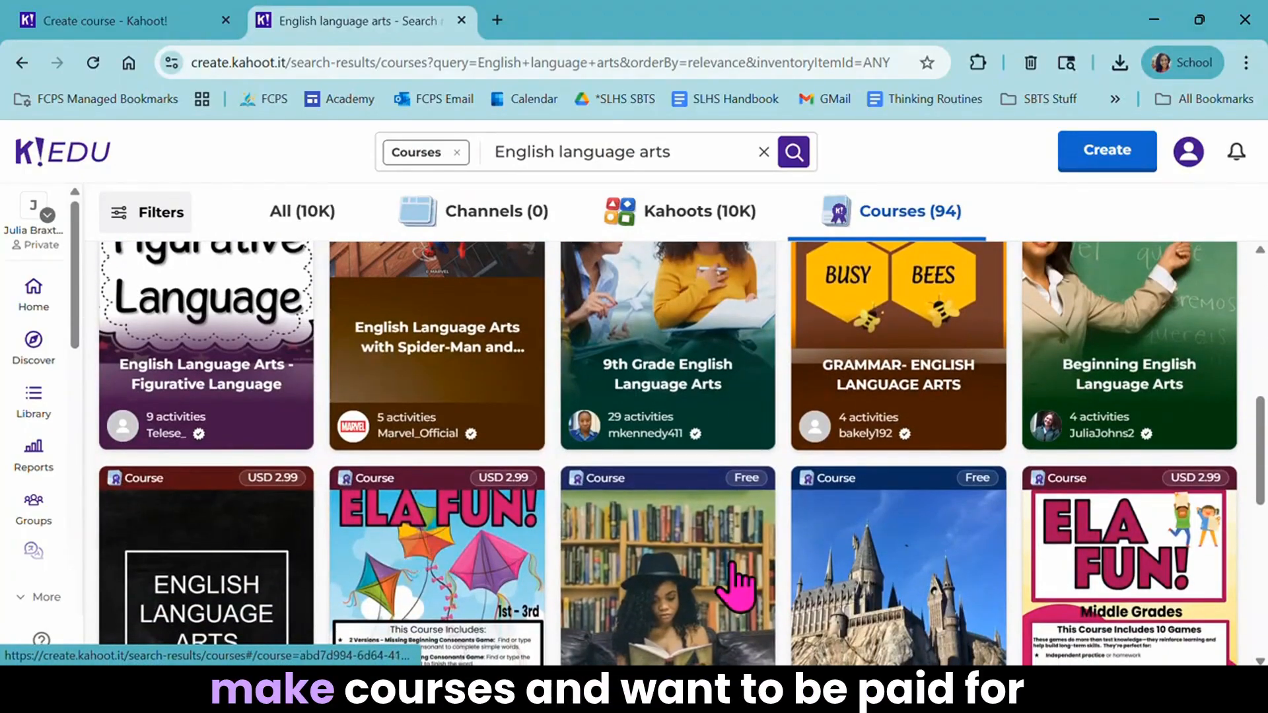
pyautogui.scroll(-3, 740, 568)
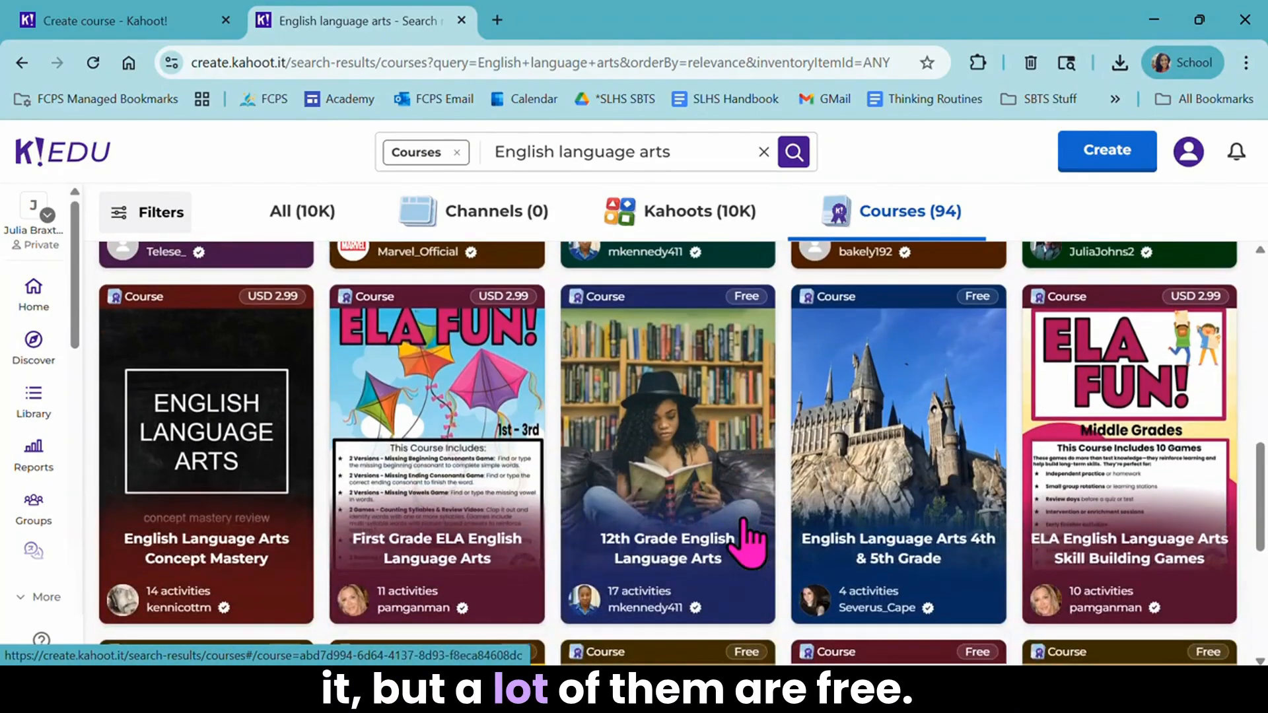
pyautogui.scroll(-5, 911, 504)
pyautogui.scroll(-5, 912, 492)
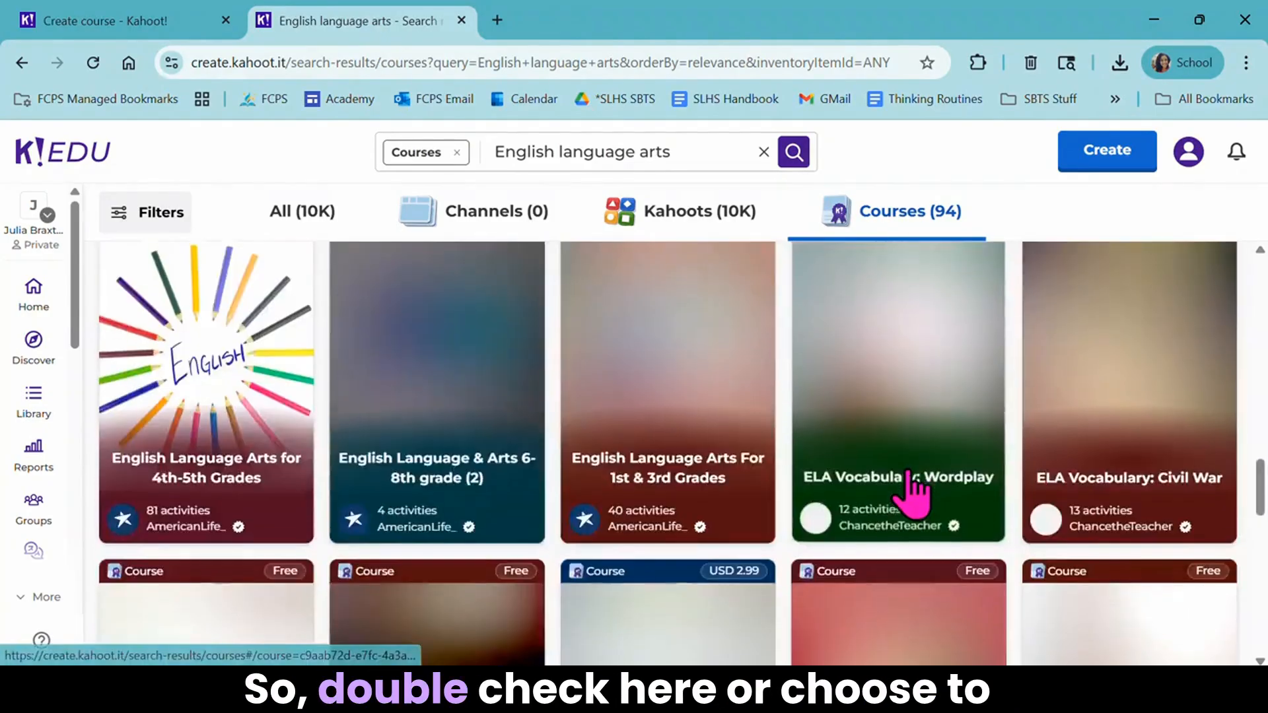